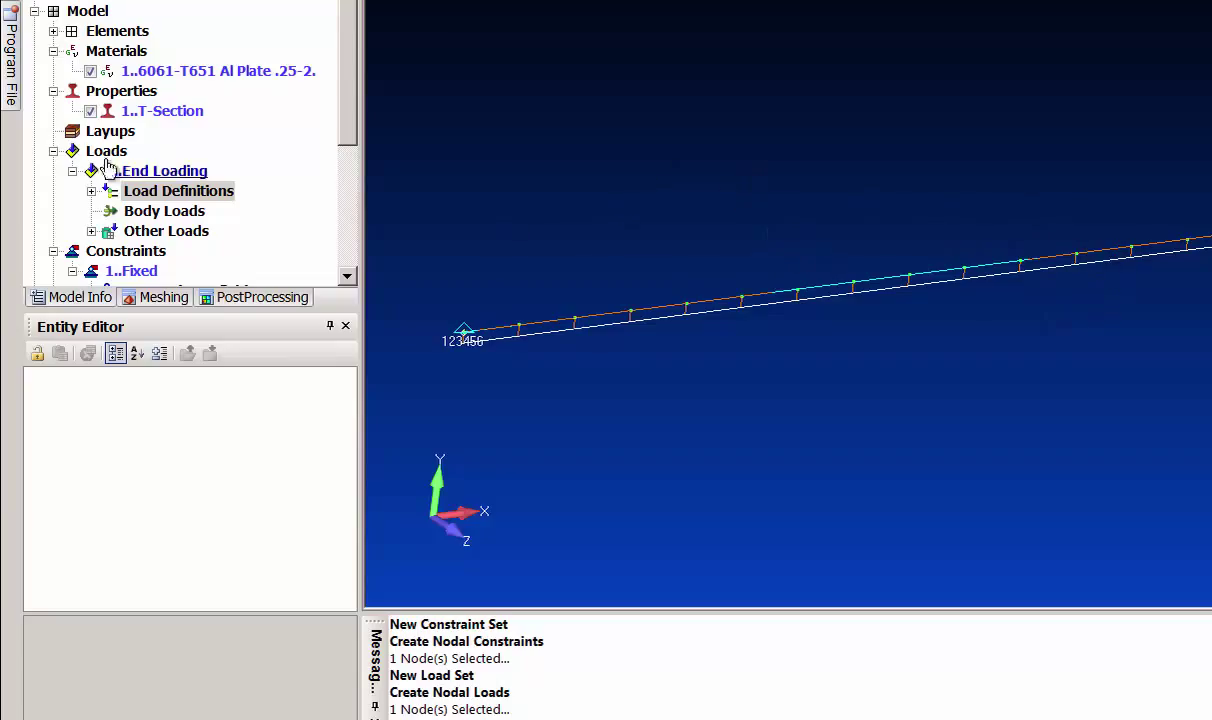
Collapse the Loads, Properties and Materials branches of the Model Info tree
left_click(53, 148)
left_click(53, 91)
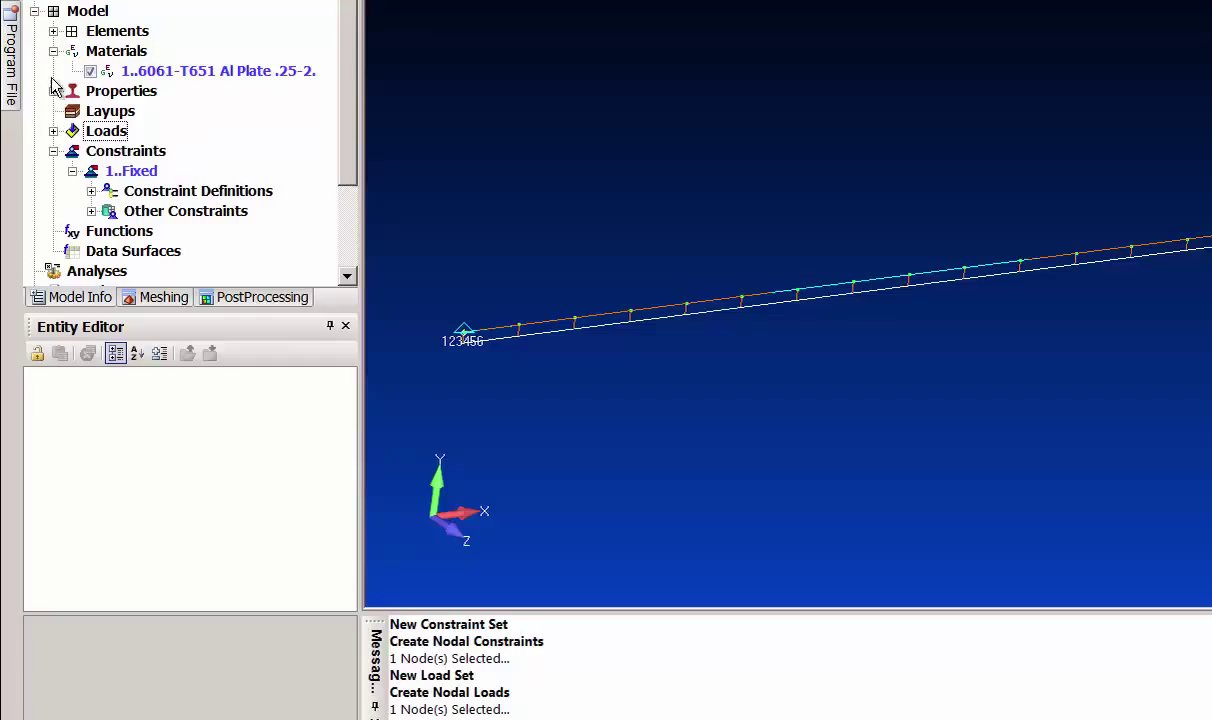
left_click(53, 51)
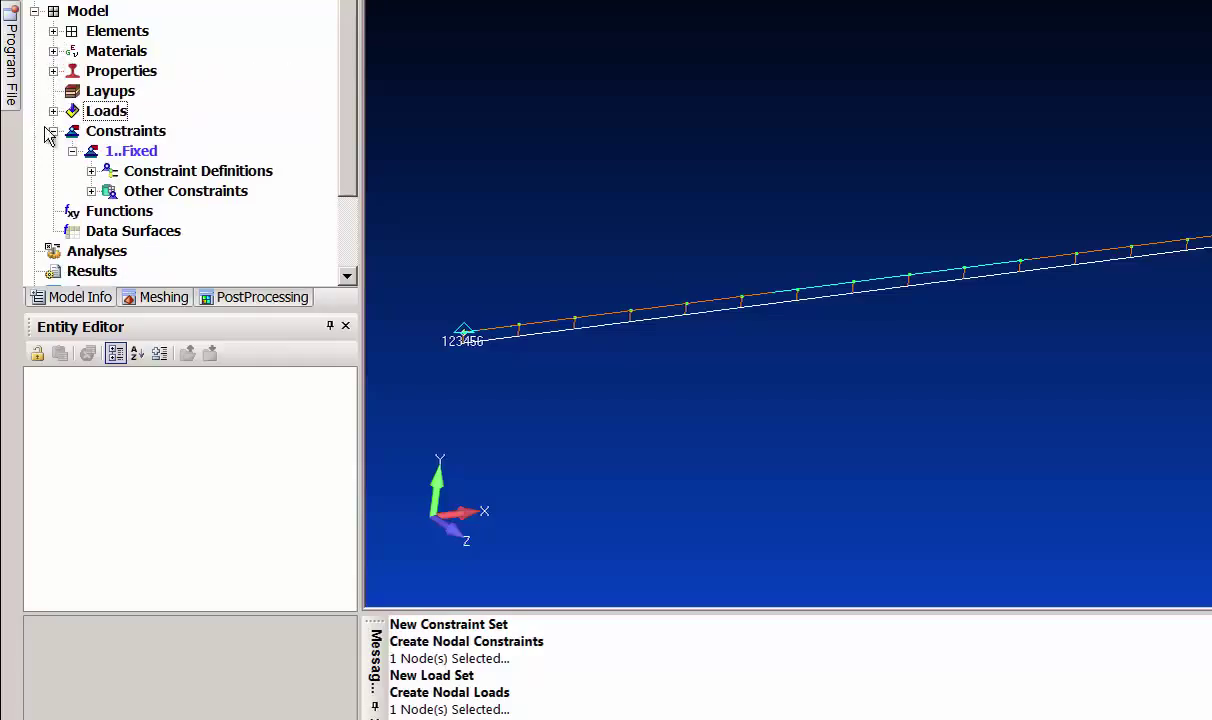
Start a new function titled 'Displacement vs. Force'
right_click(113, 220)
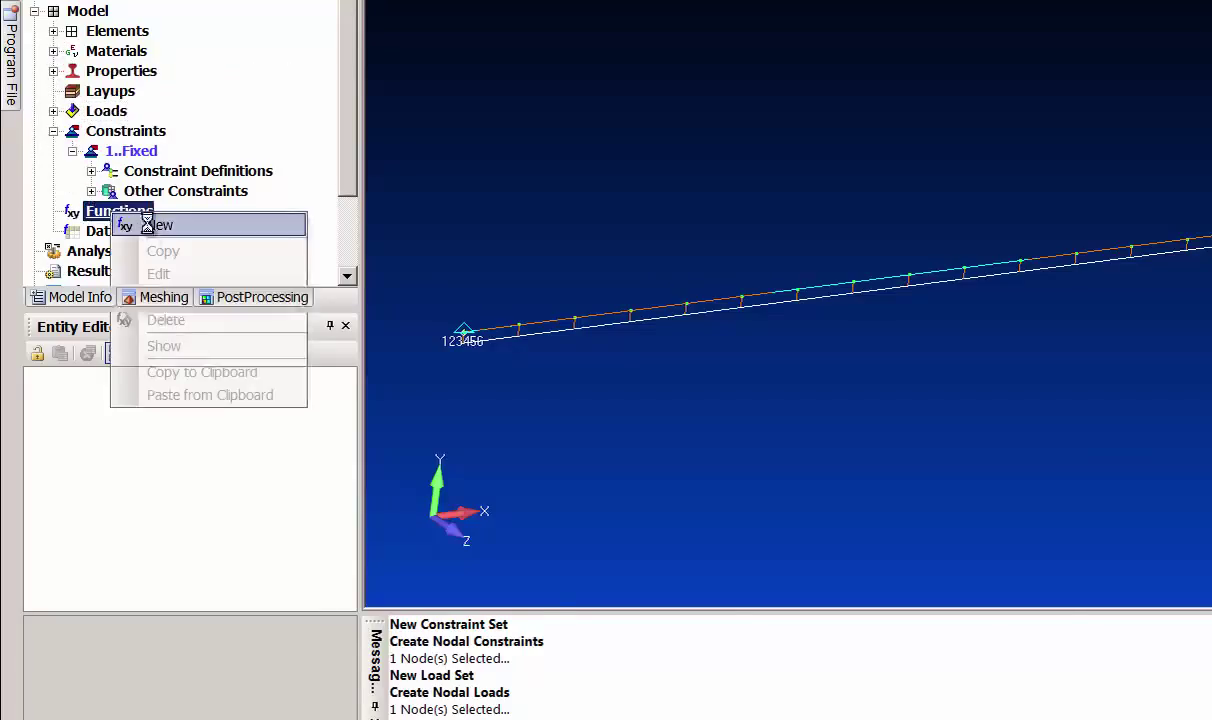
left_click(130, 226)
left_click(765, 56)
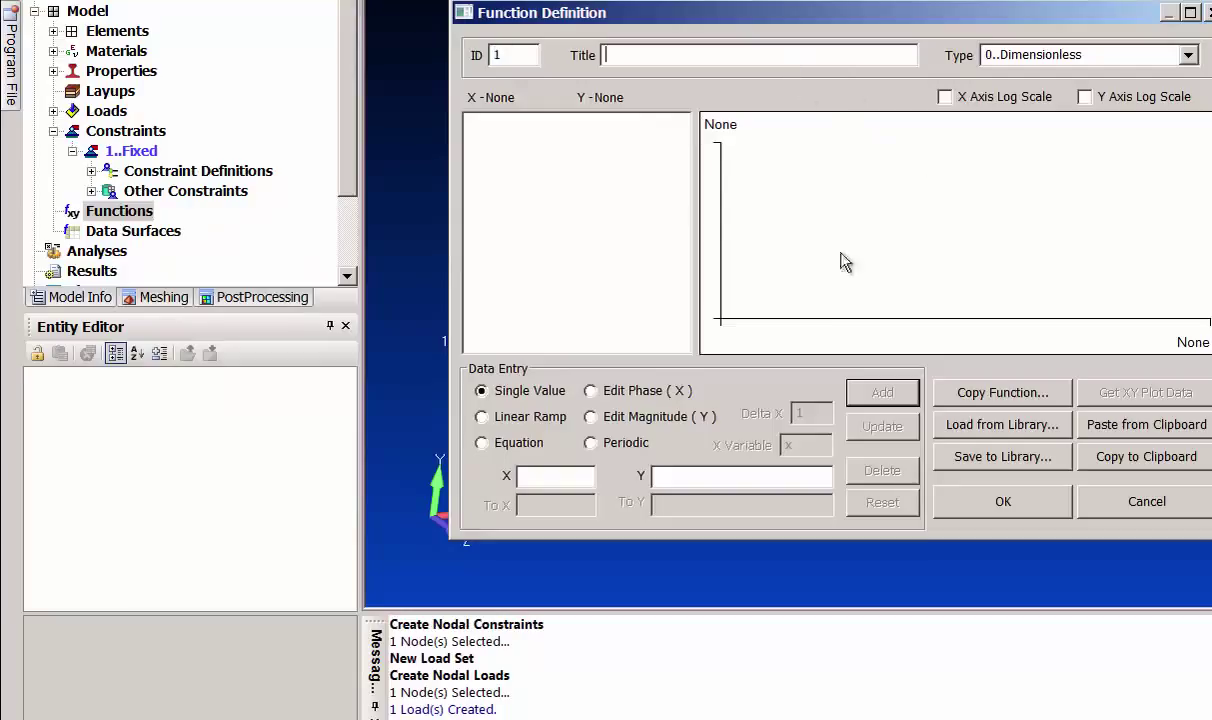
type("Displacement vs. Force")
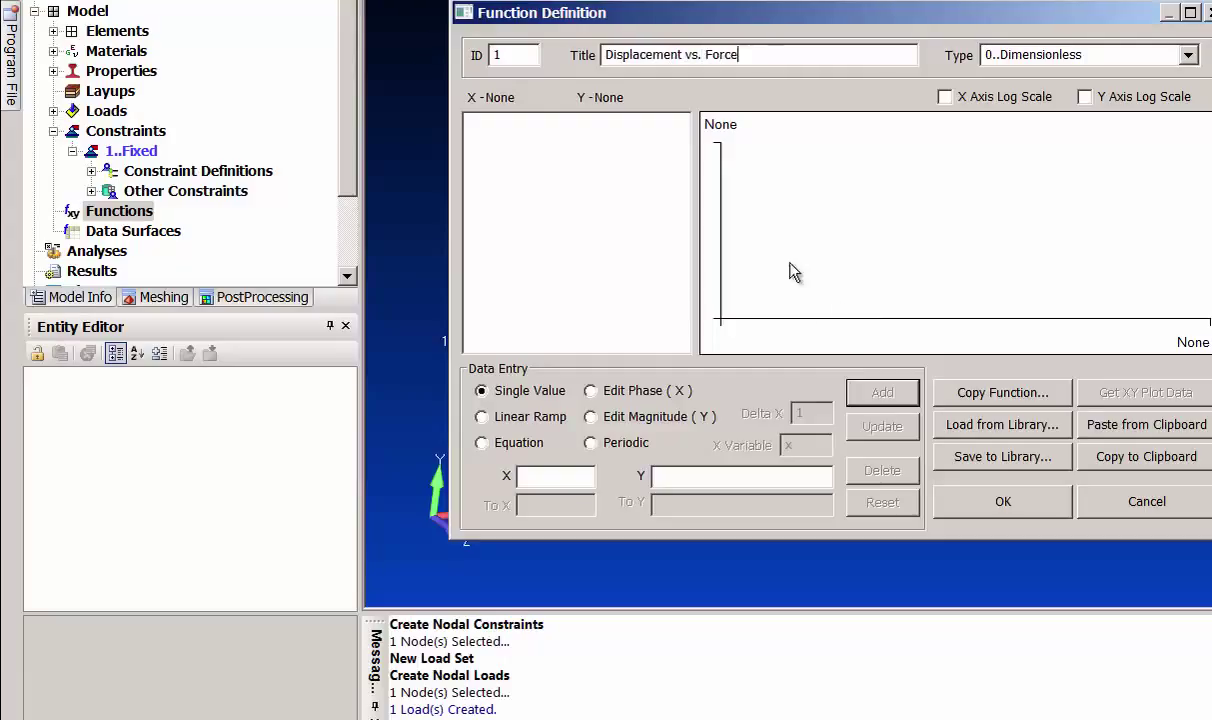
Add function points (0, 0) and (1.999, 0)
left_click(529, 476)
type("0.0")
key("Tab")
type("0.")
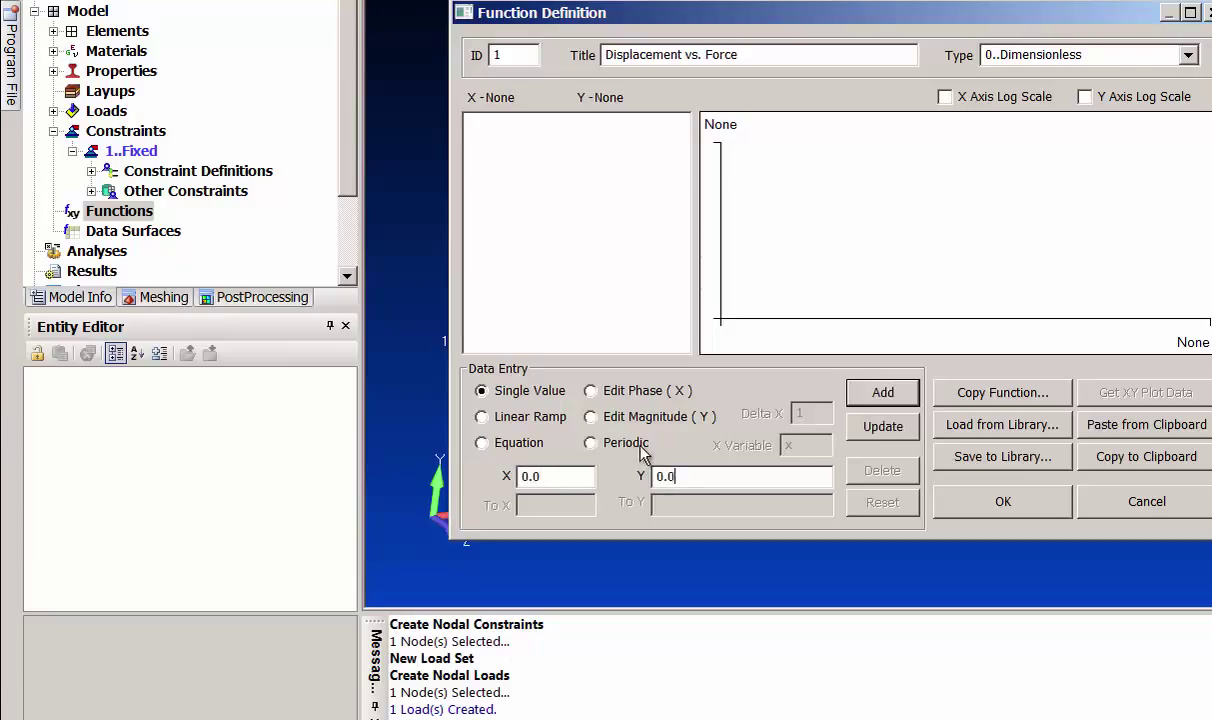
key("Return")
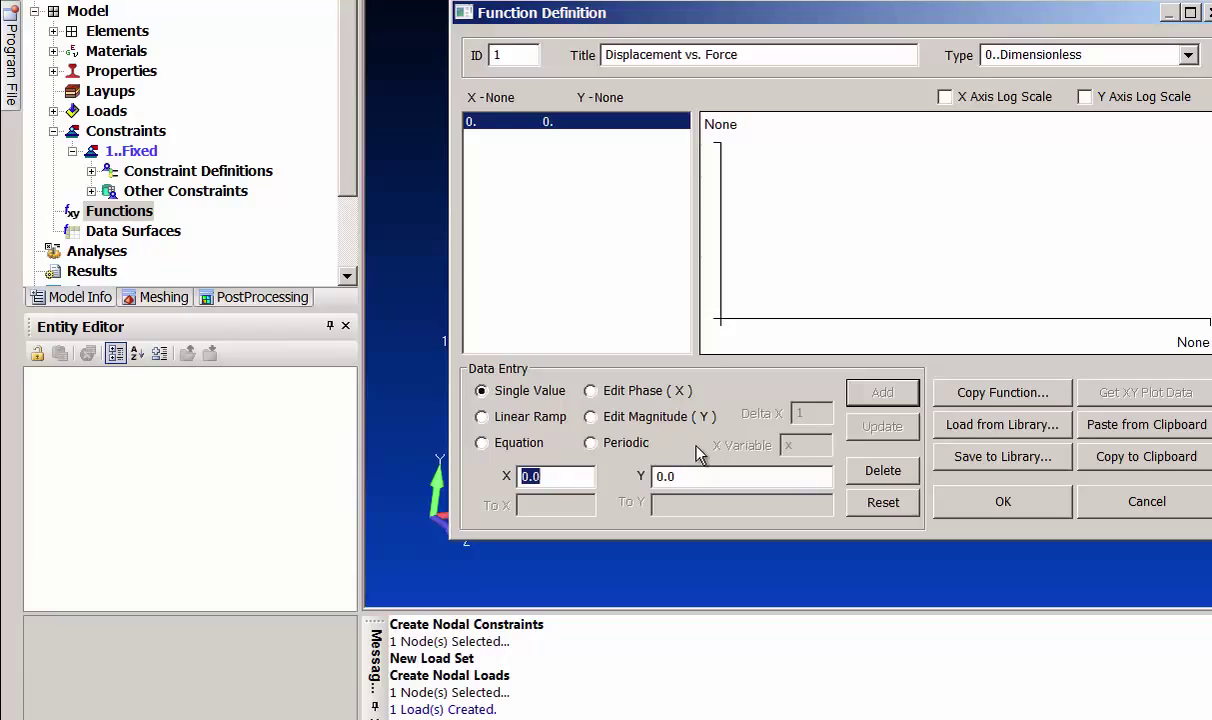
type("1.999")
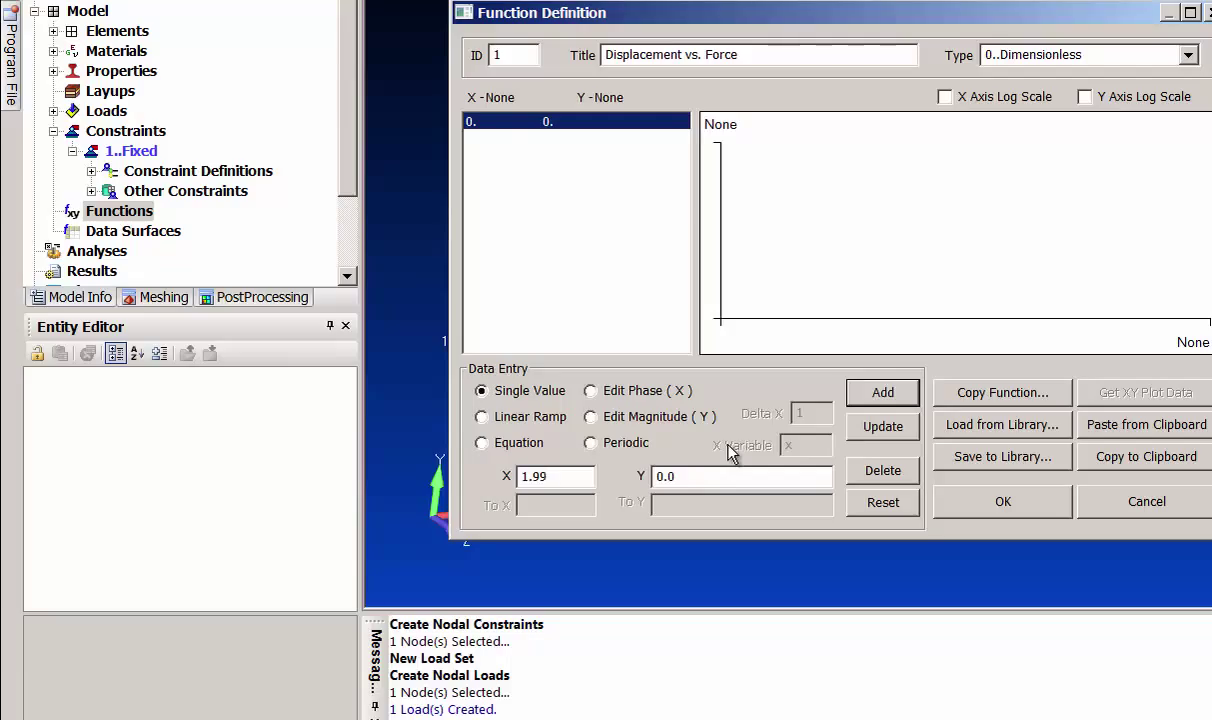
key("Tab")
key("Return")
Add points (2, 10000) and (20, 10000), then save the function
type("2.")
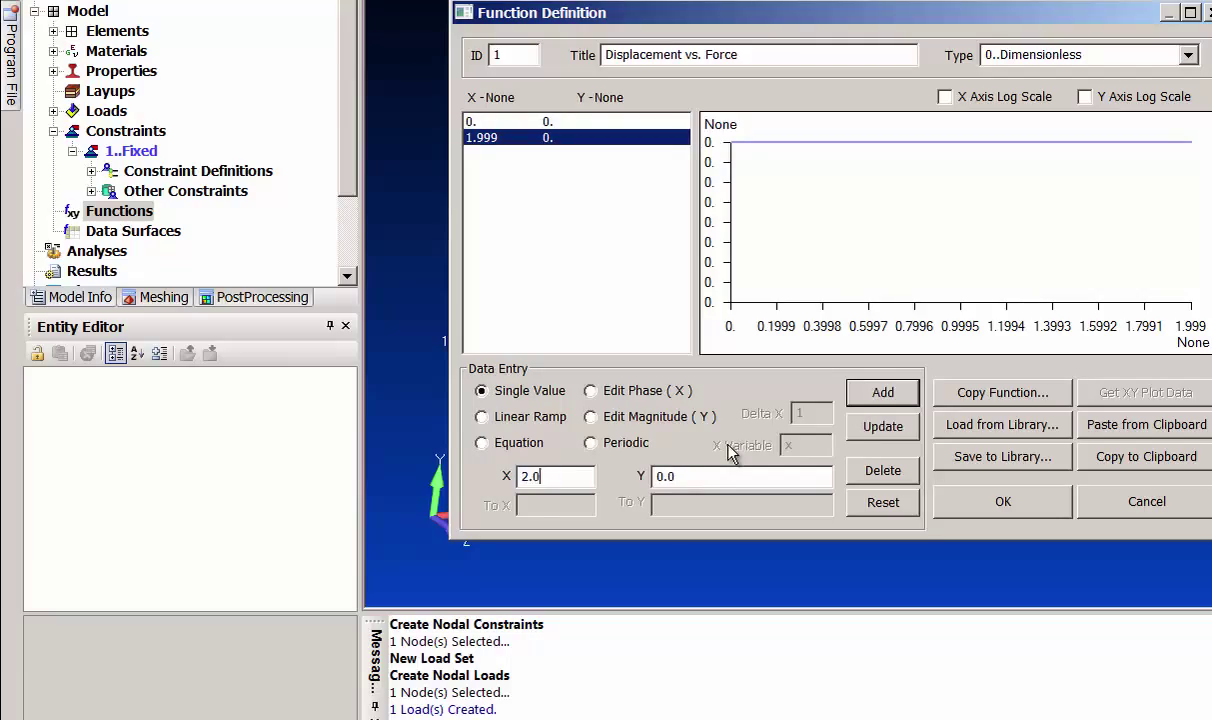
key("Tab")
type("10")
key("Return")
type("2")
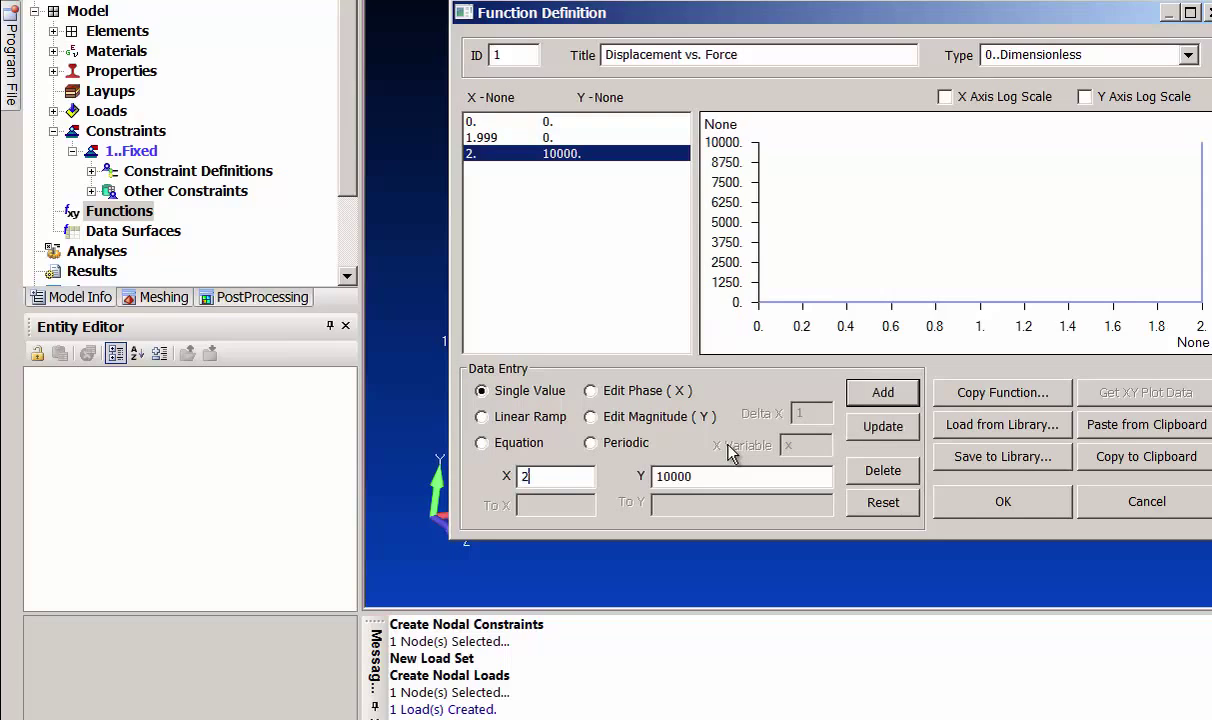
key("Tab")
key("Return")
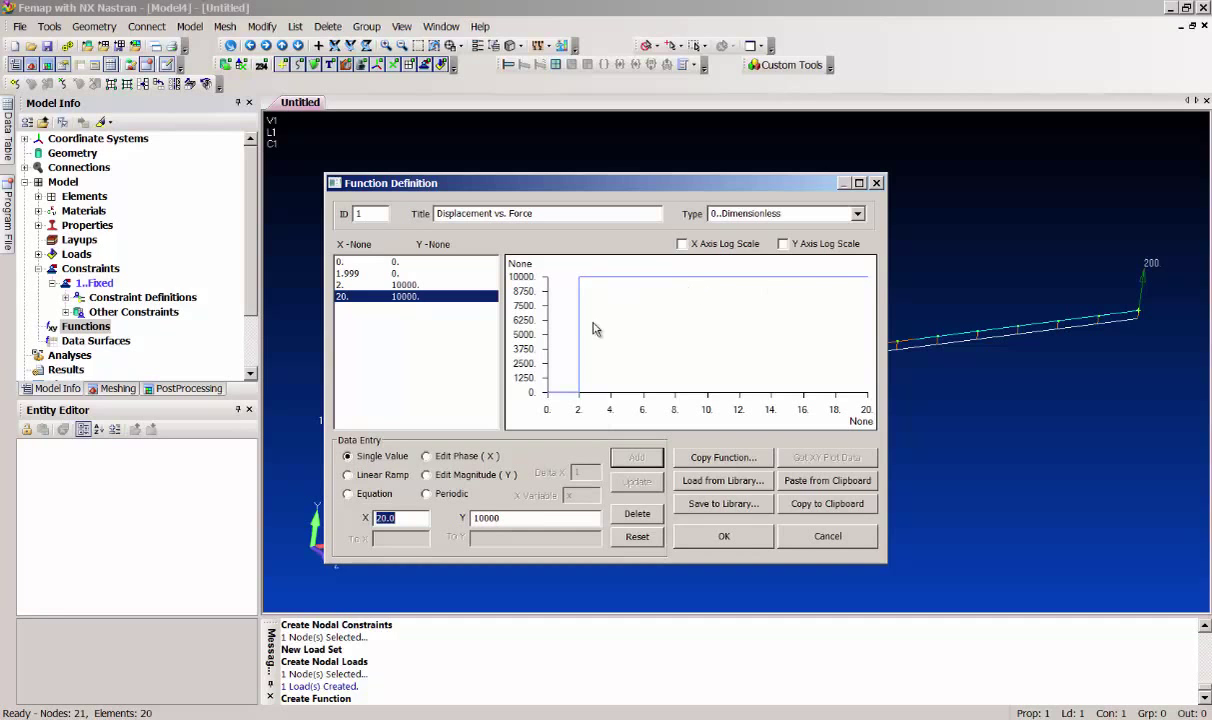
left_click(755, 540)
left_click(812, 538)
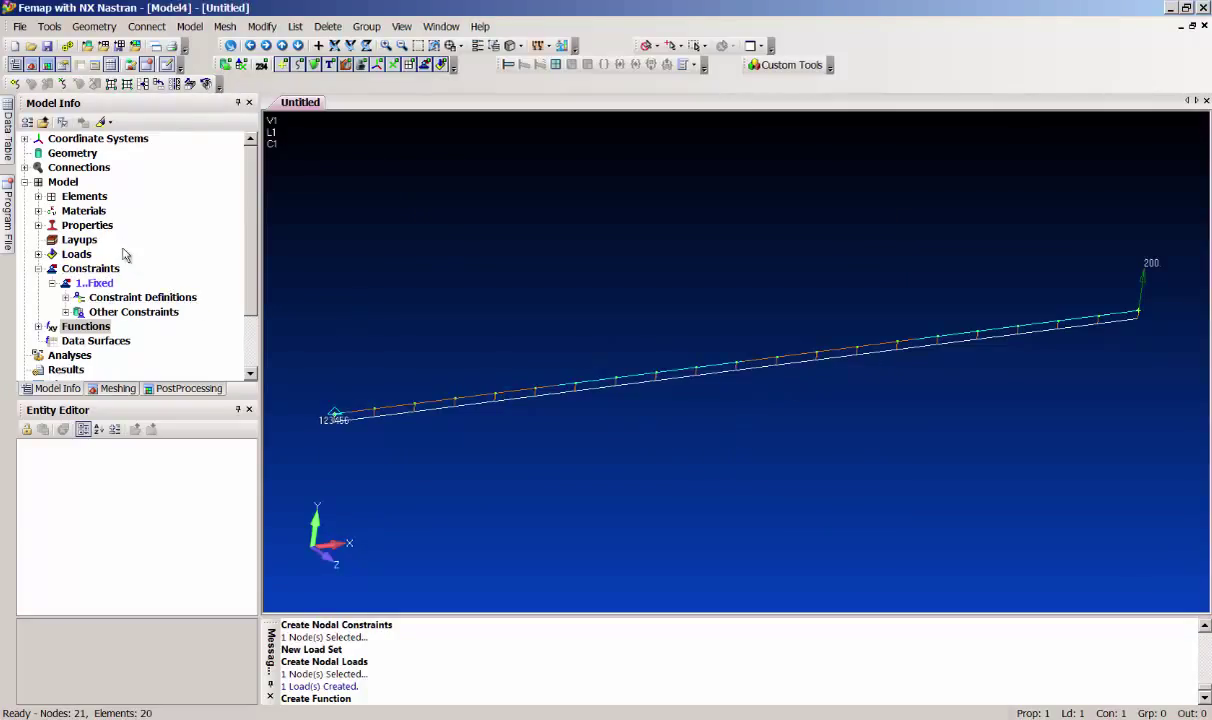
Start new property 2 as a Spring/Damper element with the 1..CBUSH formulation
right_click(96, 226)
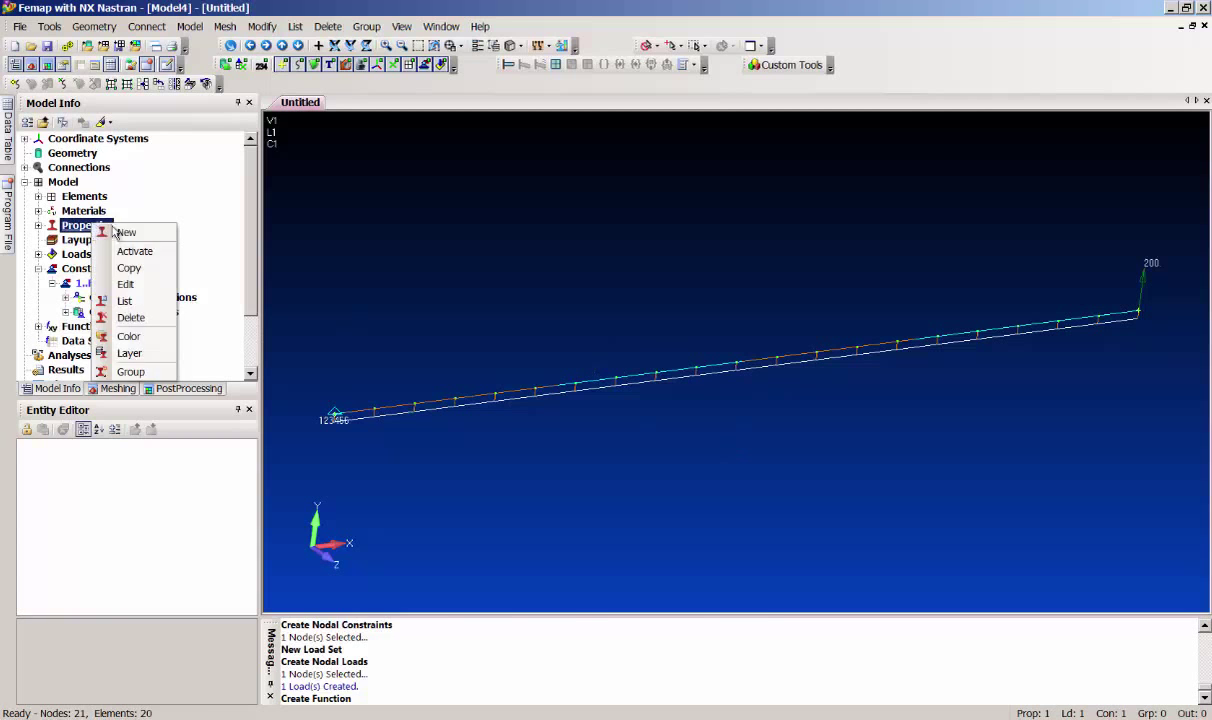
left_click(118, 233)
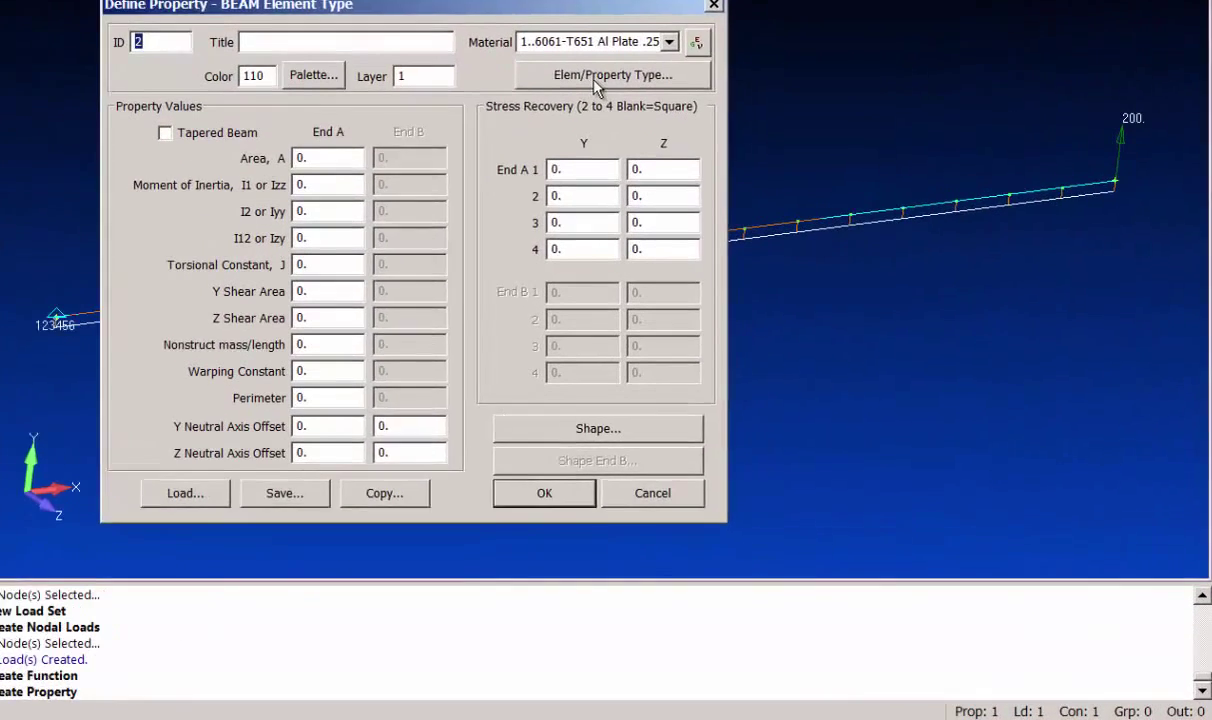
left_click(594, 80)
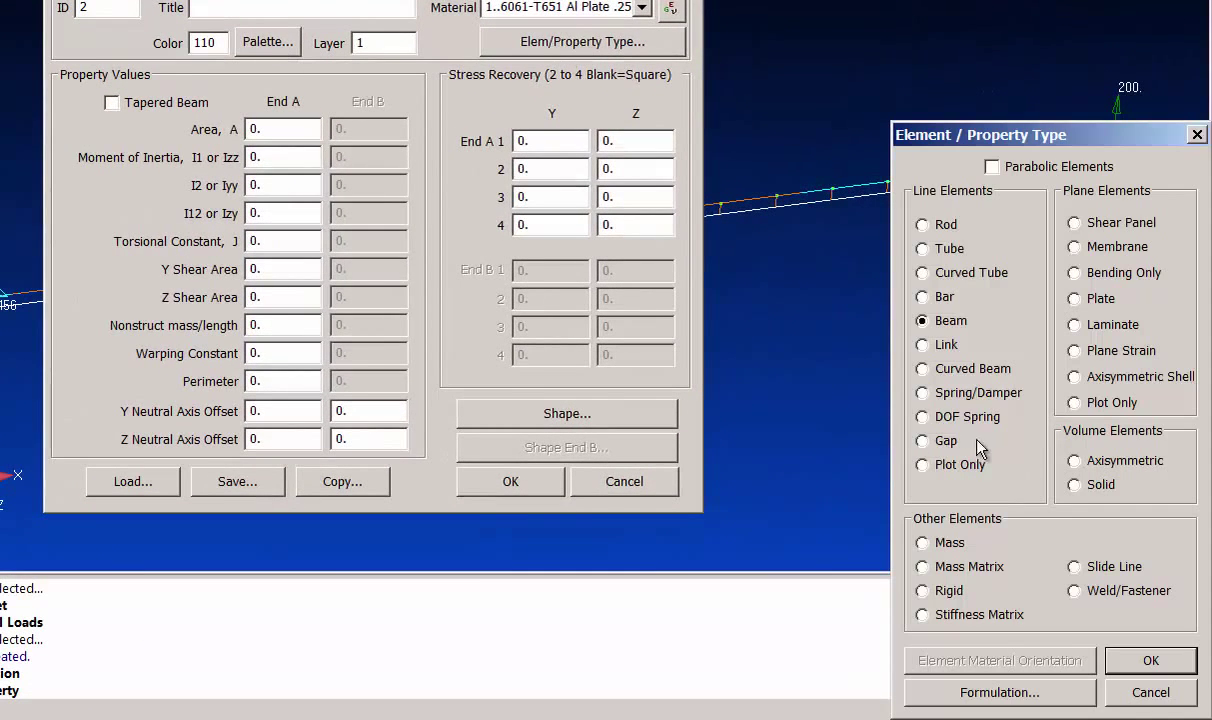
left_click(968, 394)
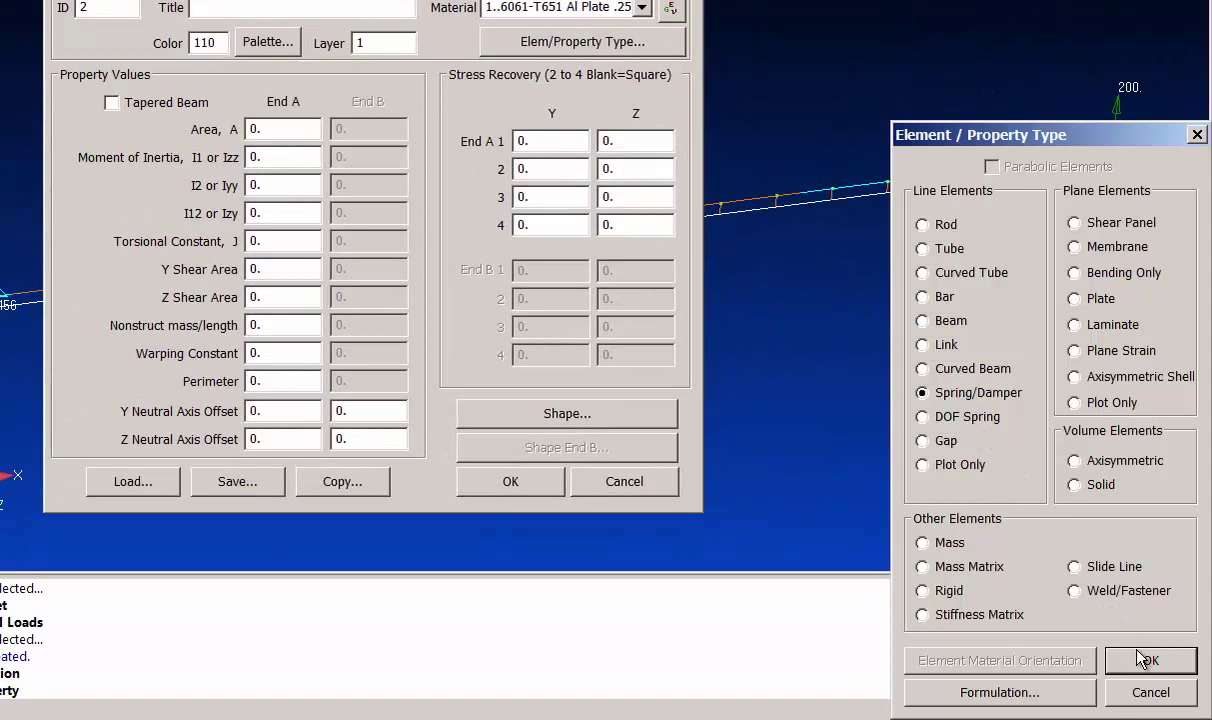
left_click(1068, 700)
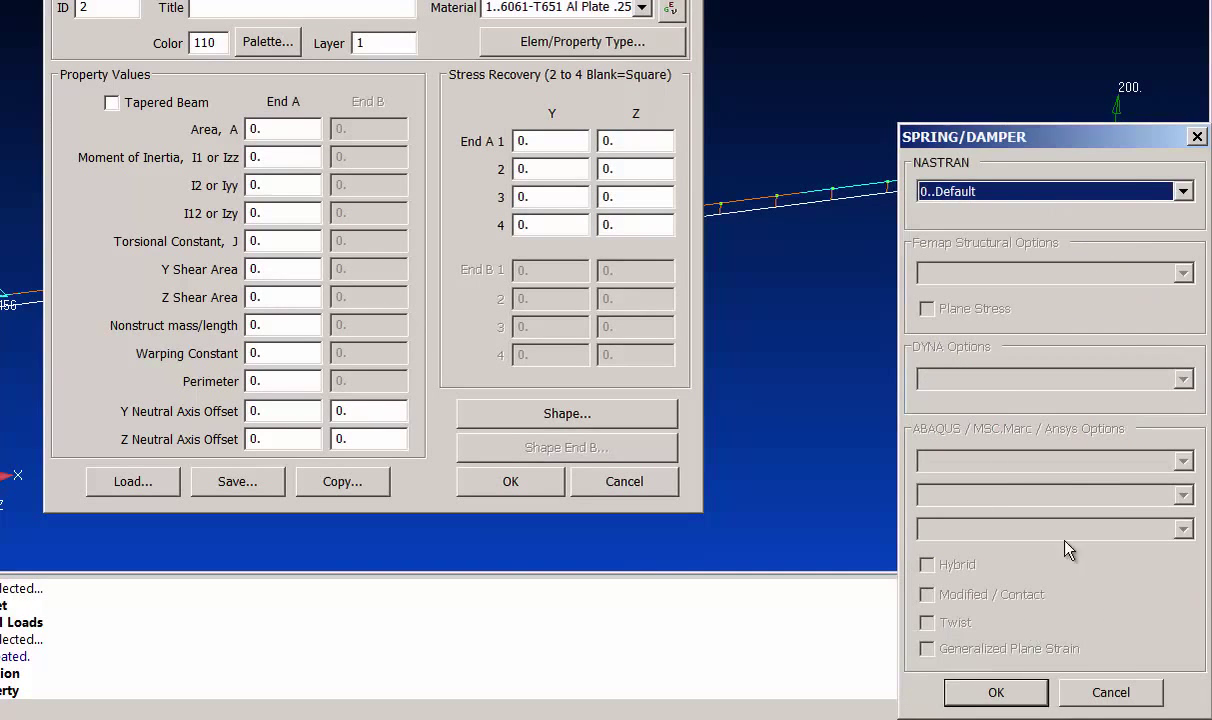
left_click(1183, 190)
left_click(997, 229)
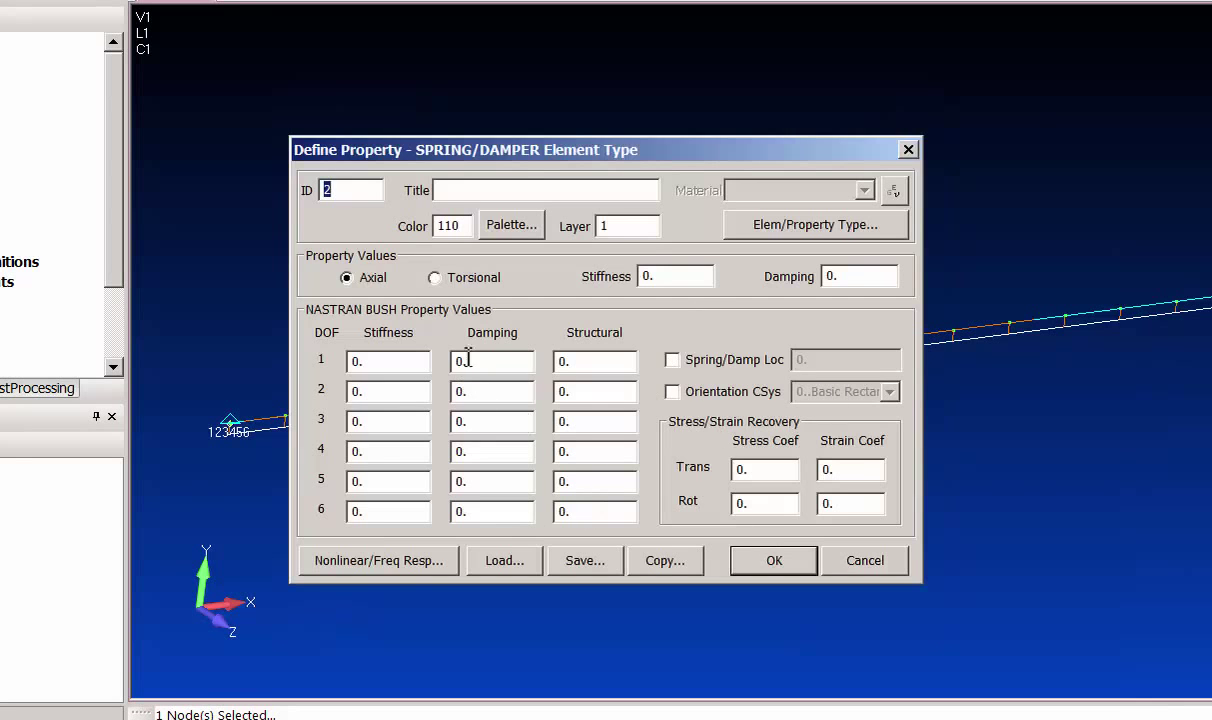
Create property 'Nonlinear CBUSH' with DOF 1 stiffness 1e8 following the Displacement vs. Force function
left_click(450, 198)
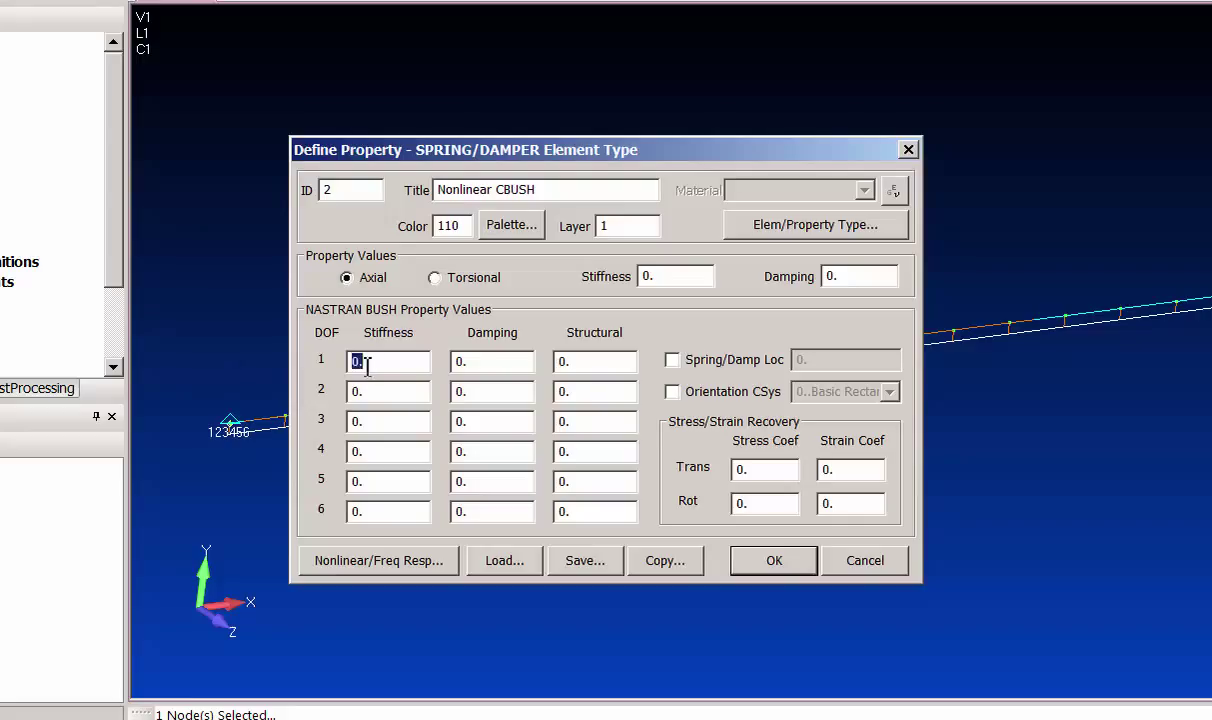
type("1e8")
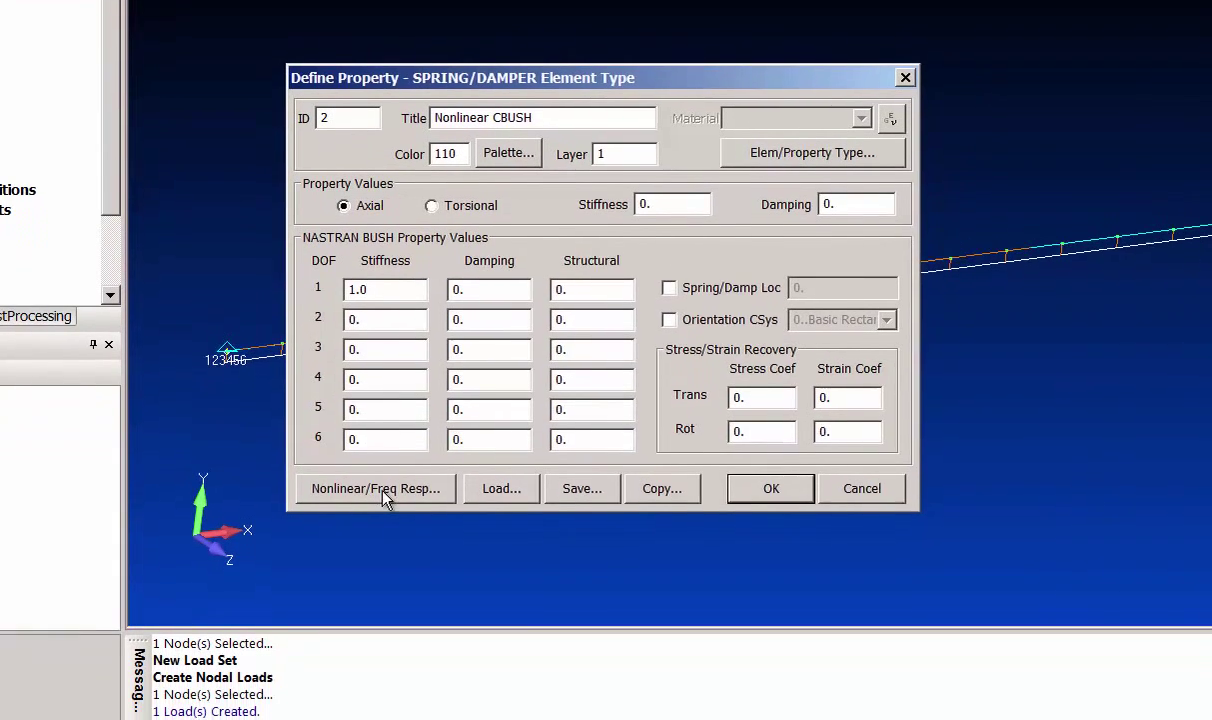
left_click(385, 562)
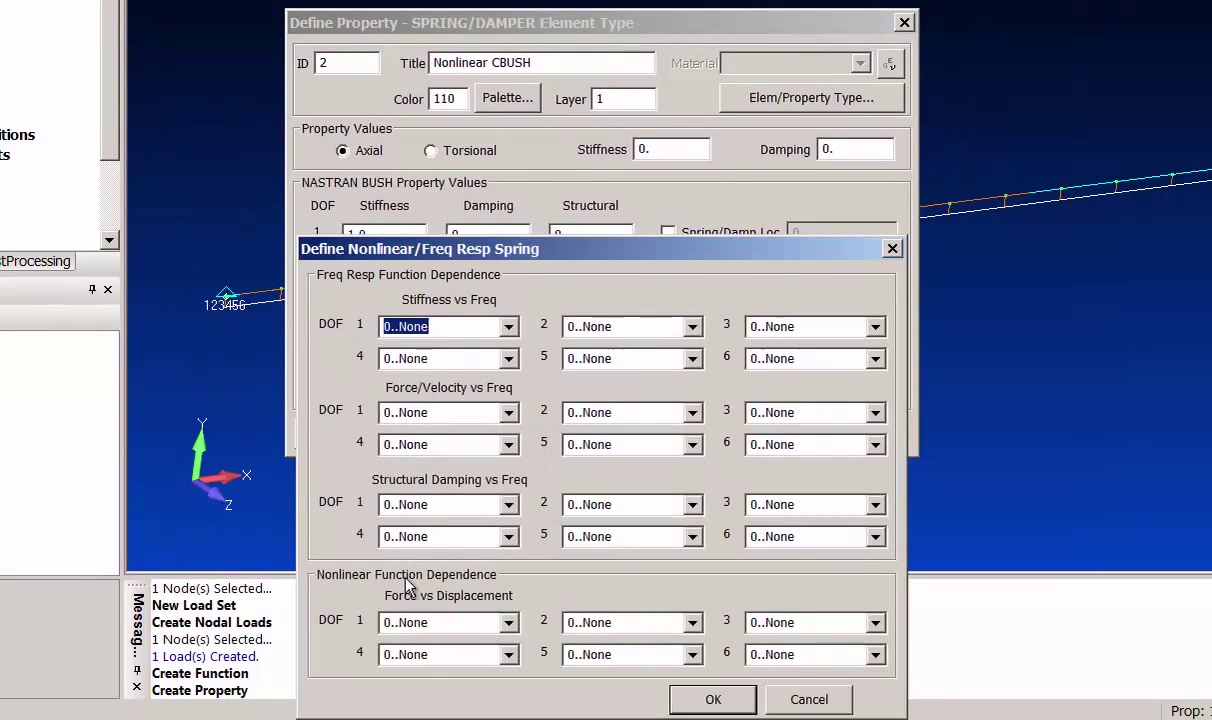
left_click(508, 622)
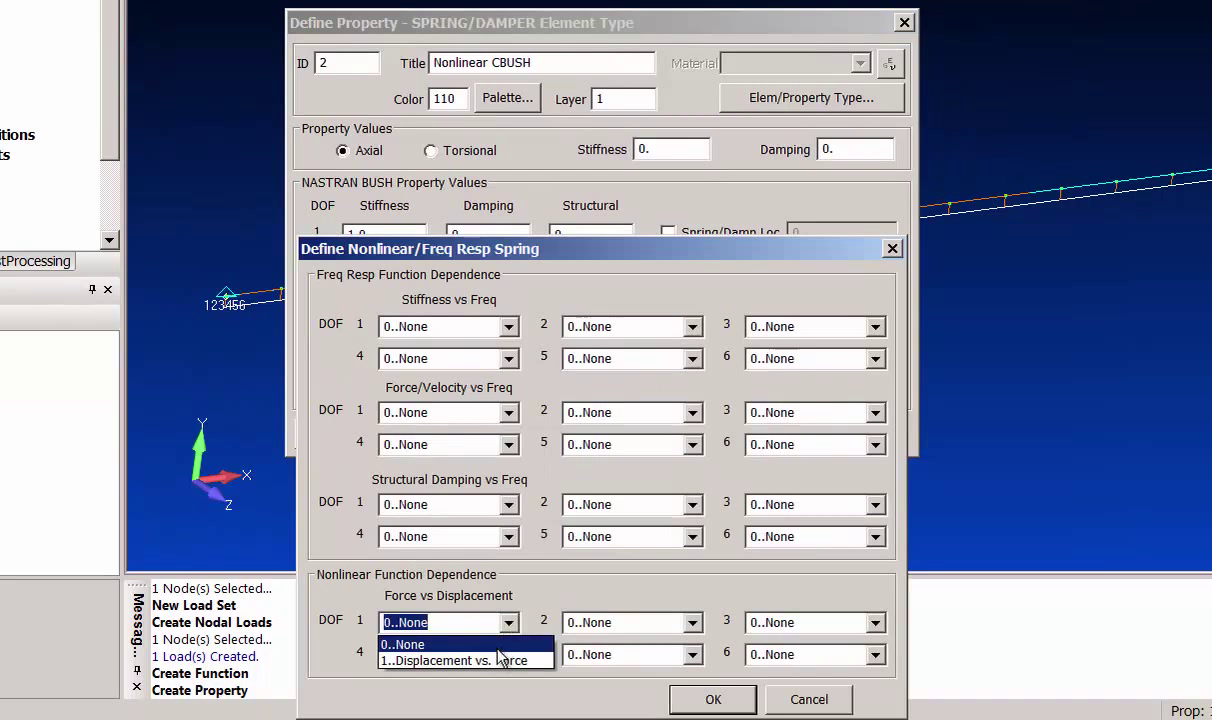
left_click(500, 660)
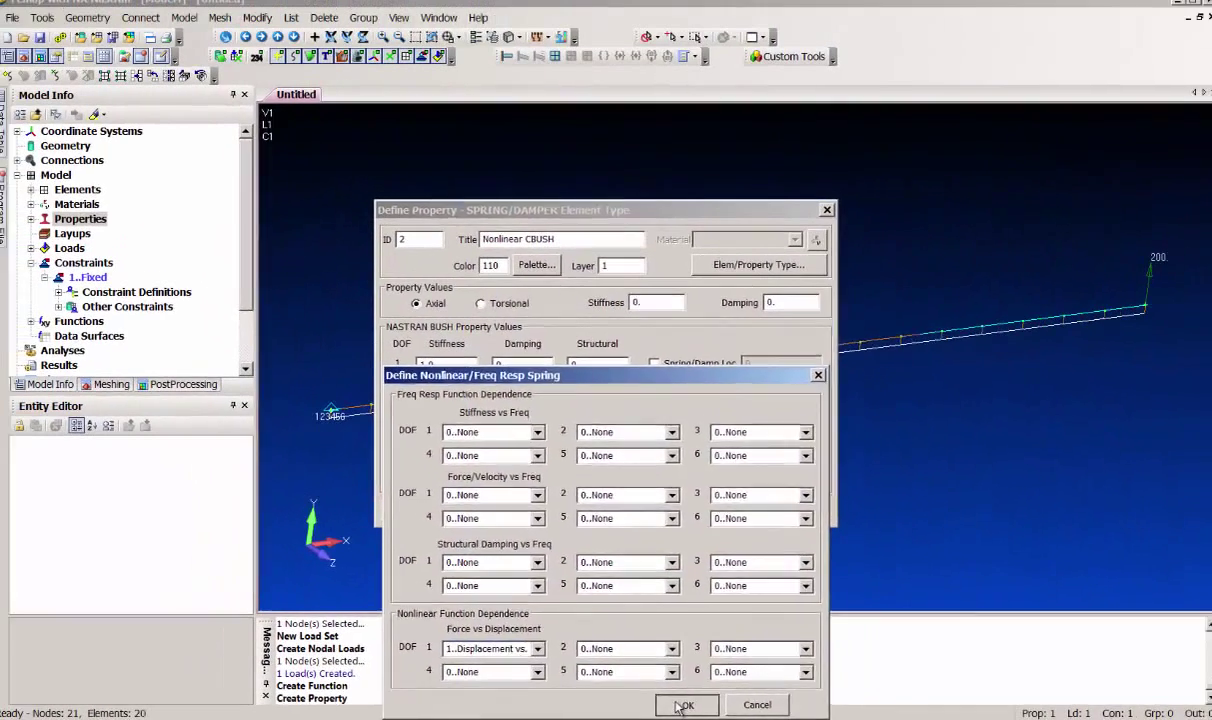
left_click(713, 699)
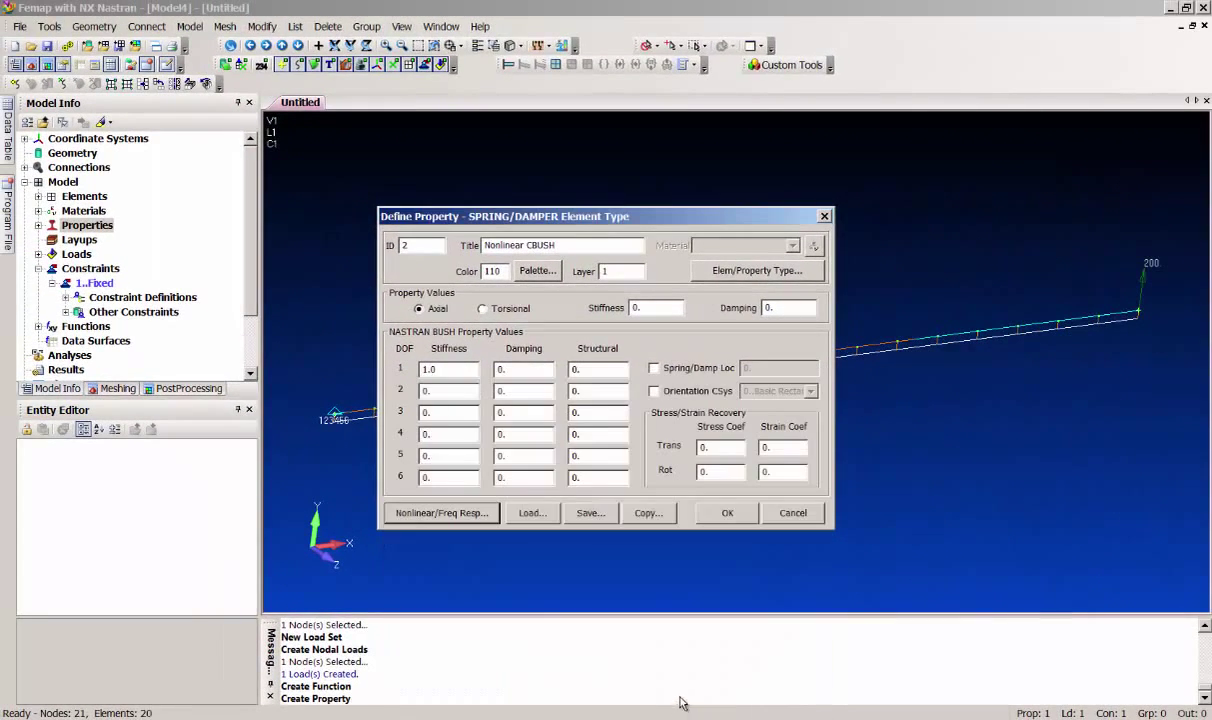
left_click(726, 513)
left_click(789, 516)
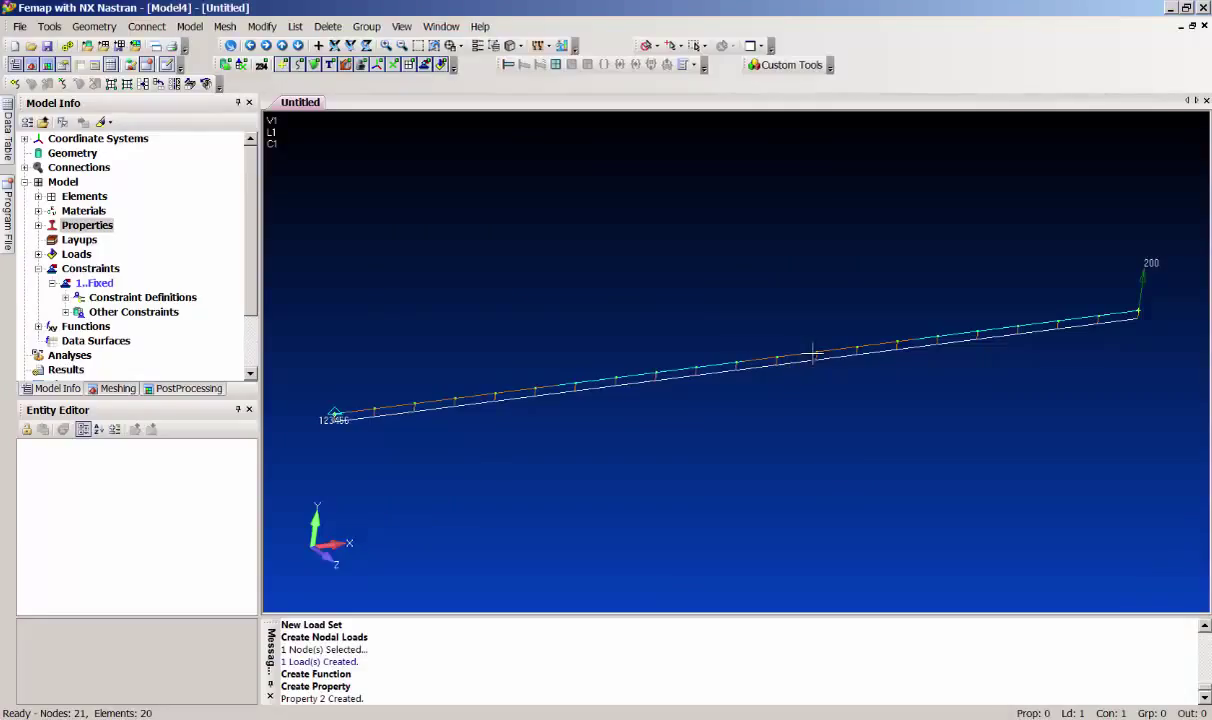
Copy node 13 along a negative Y vector to create node 22
left_click(224, 26)
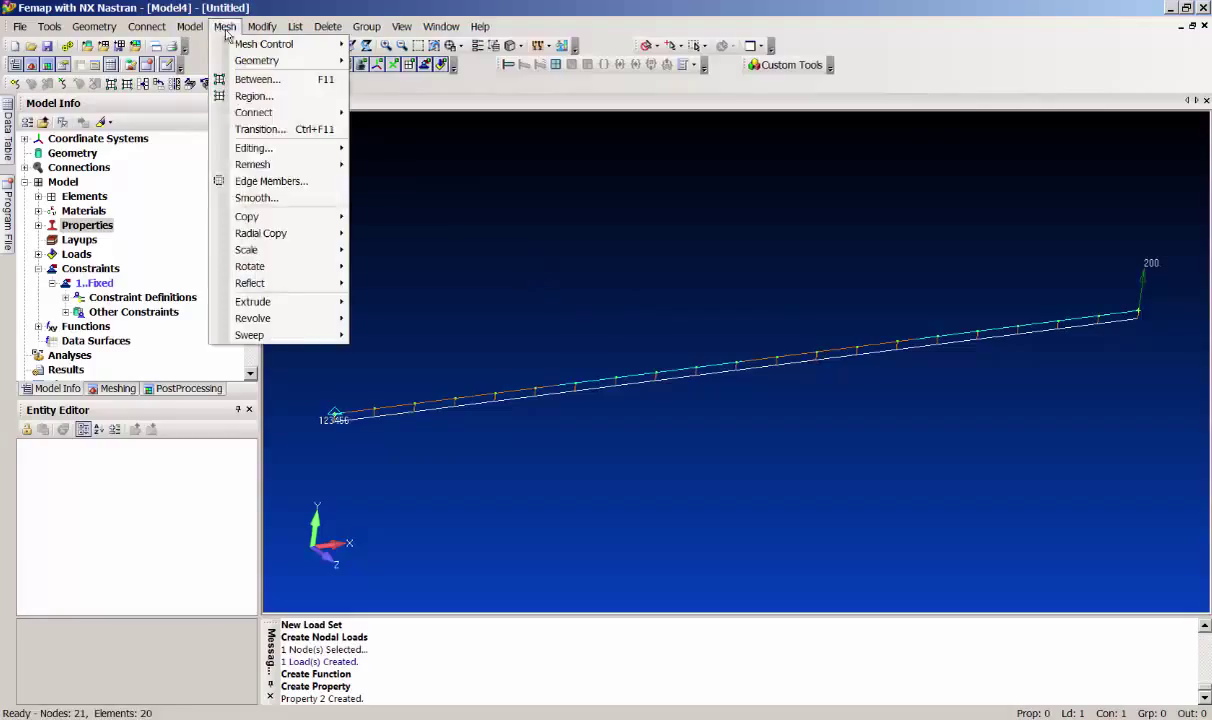
mouse_move(290, 214)
left_click(392, 221)
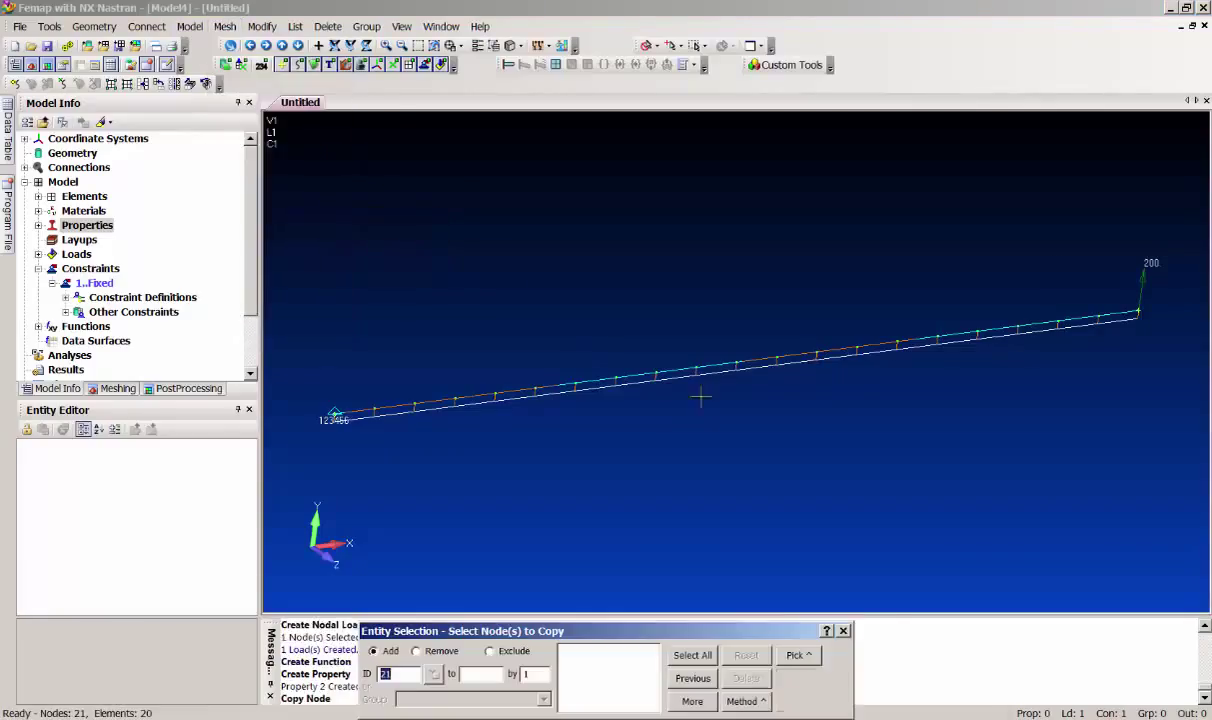
left_click(816, 354)
left_click(811, 679)
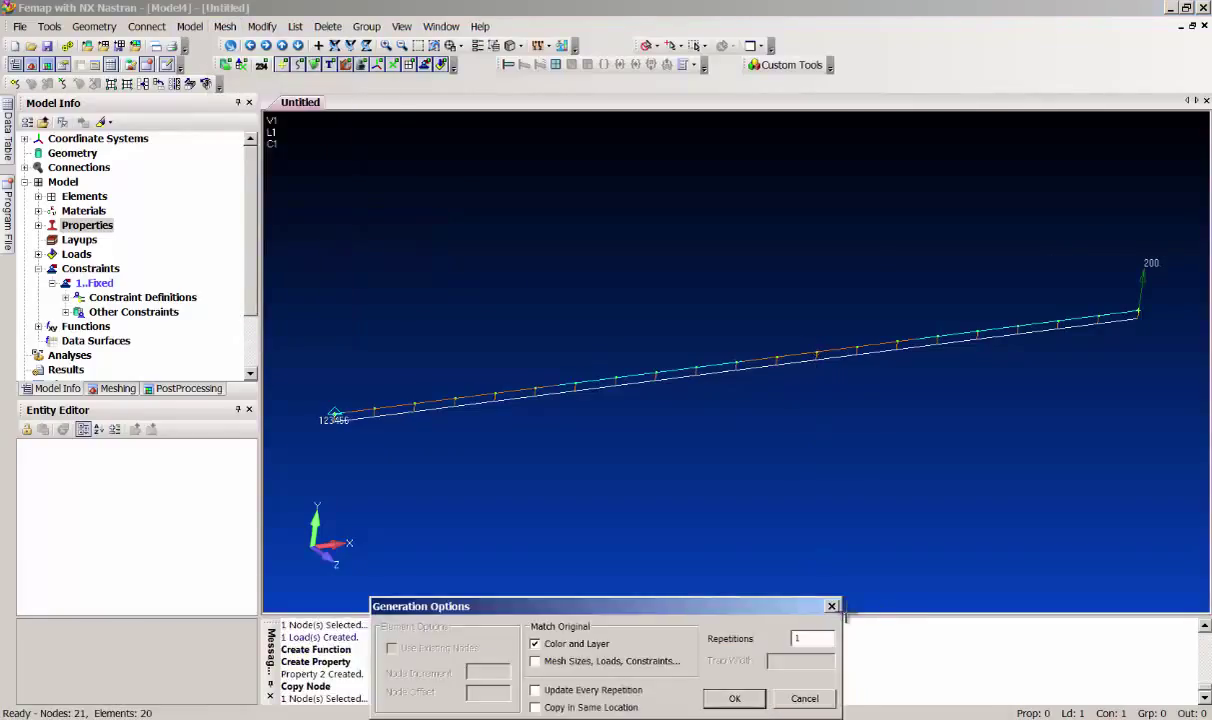
key("Return")
key("Tab")
key("Tab")
key("Tab")
key("Tab")
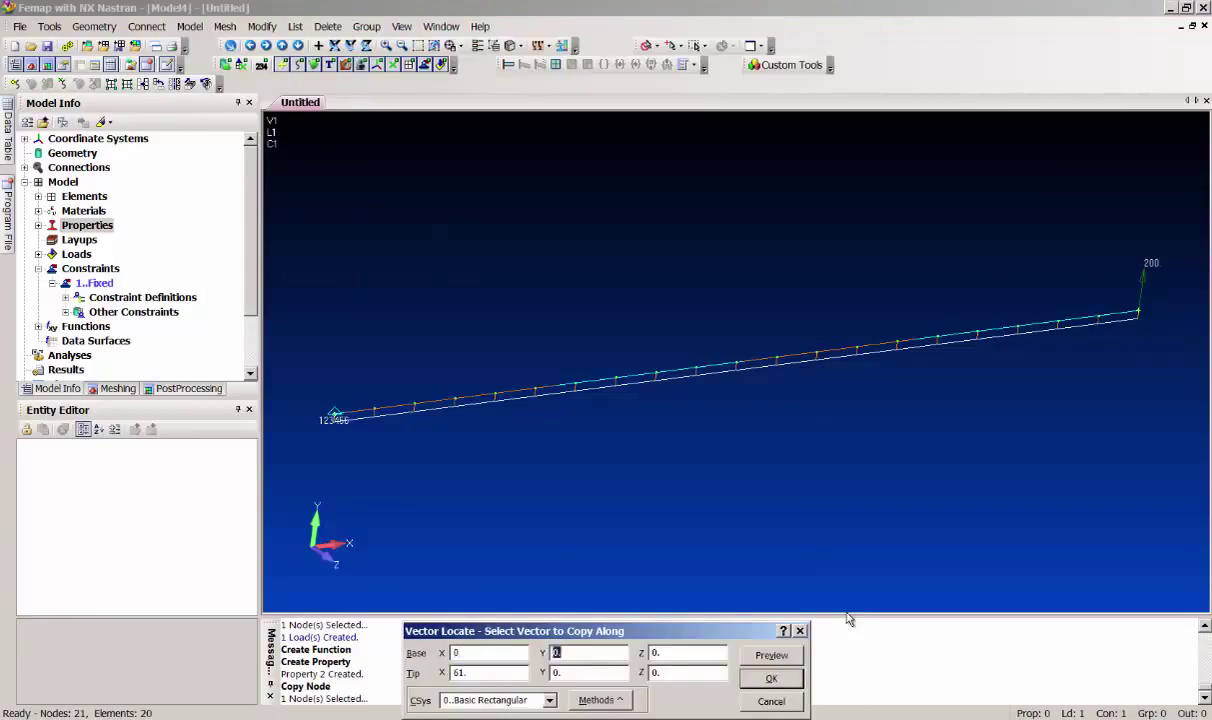
type("-1")
key("Return")
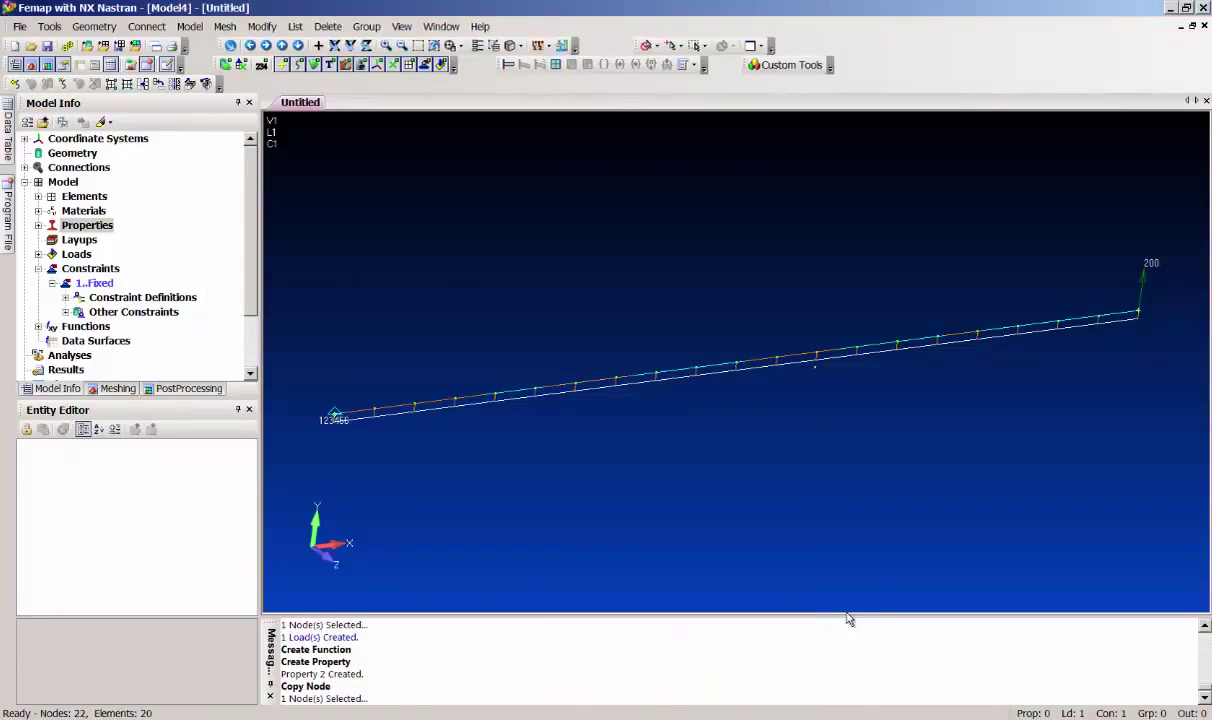
Zoom into the beam end and switch the element display to Shrink
left_click(400, 45)
left_click(789, 325)
left_click(847, 379)
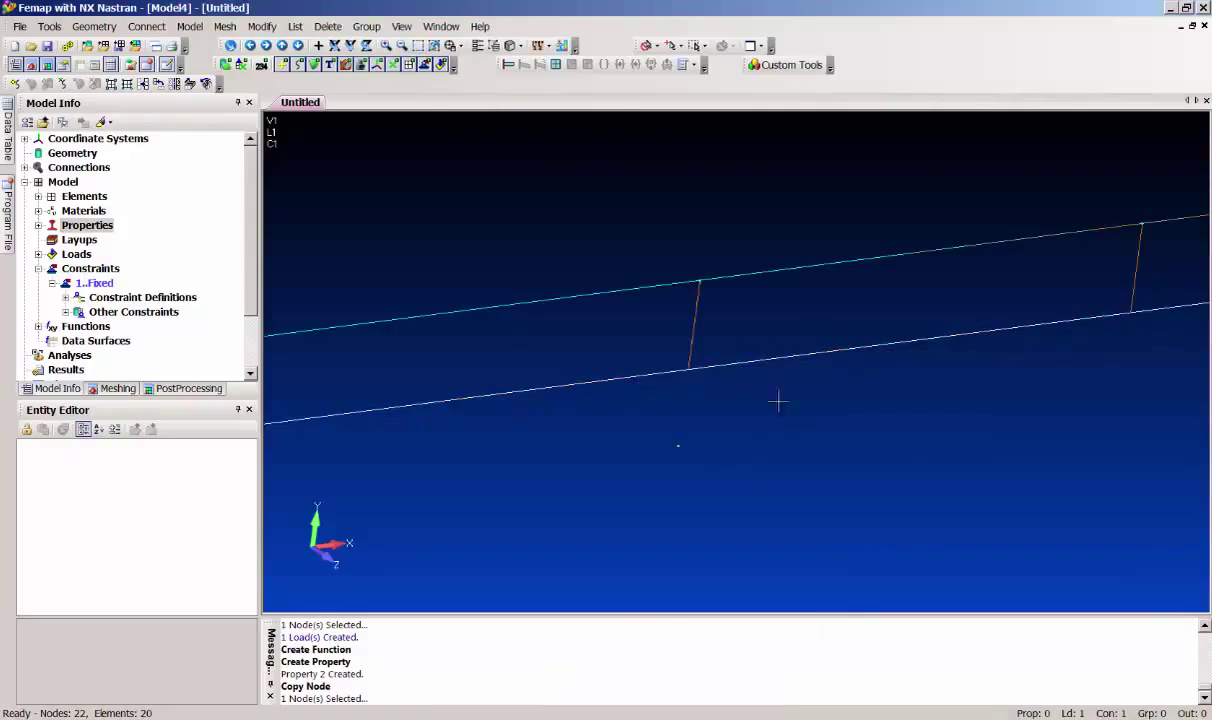
left_click(512, 45)
left_click(560, 214)
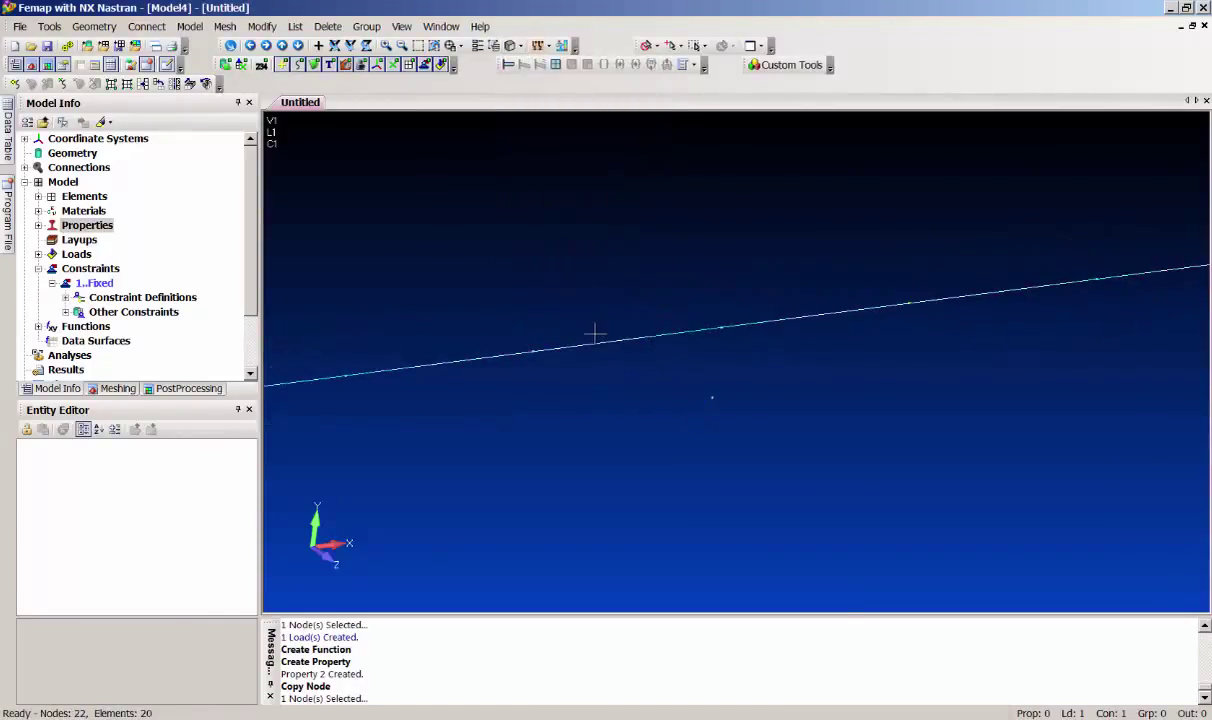
key("ctrl+e")
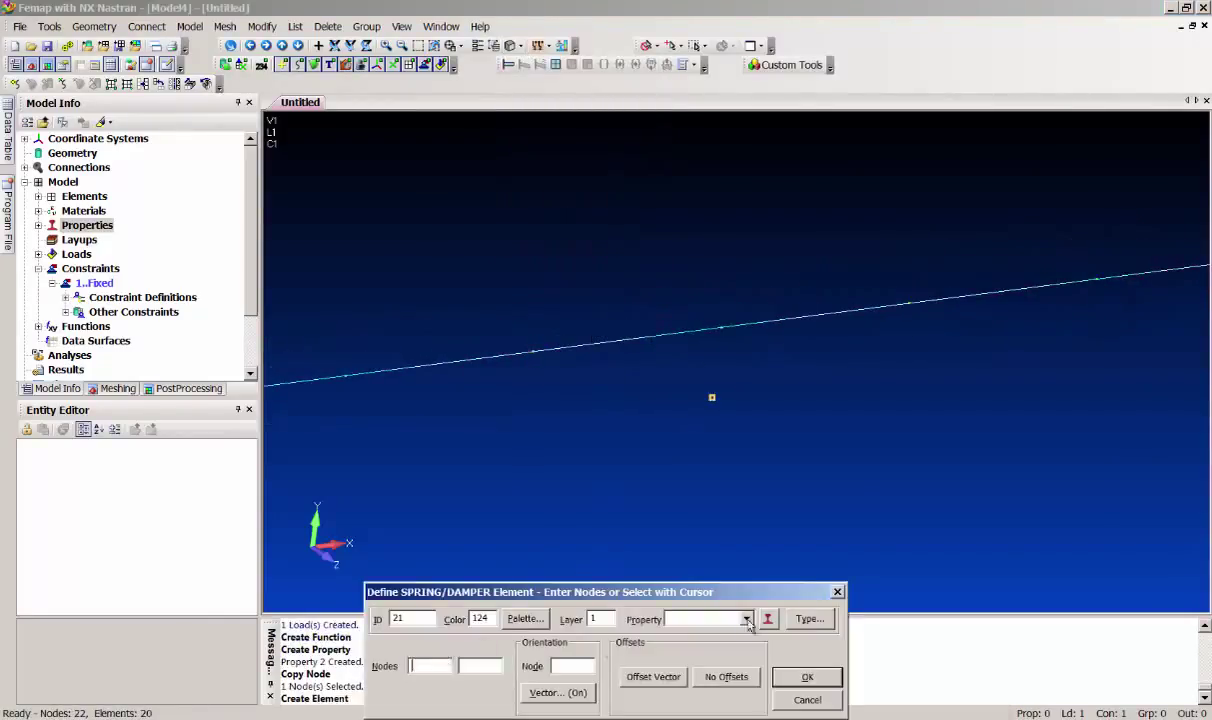
Create spring element 21 with the Nonlinear CBUSH property between nodes 22 and 13
left_click(747, 619)
left_click(718, 644)
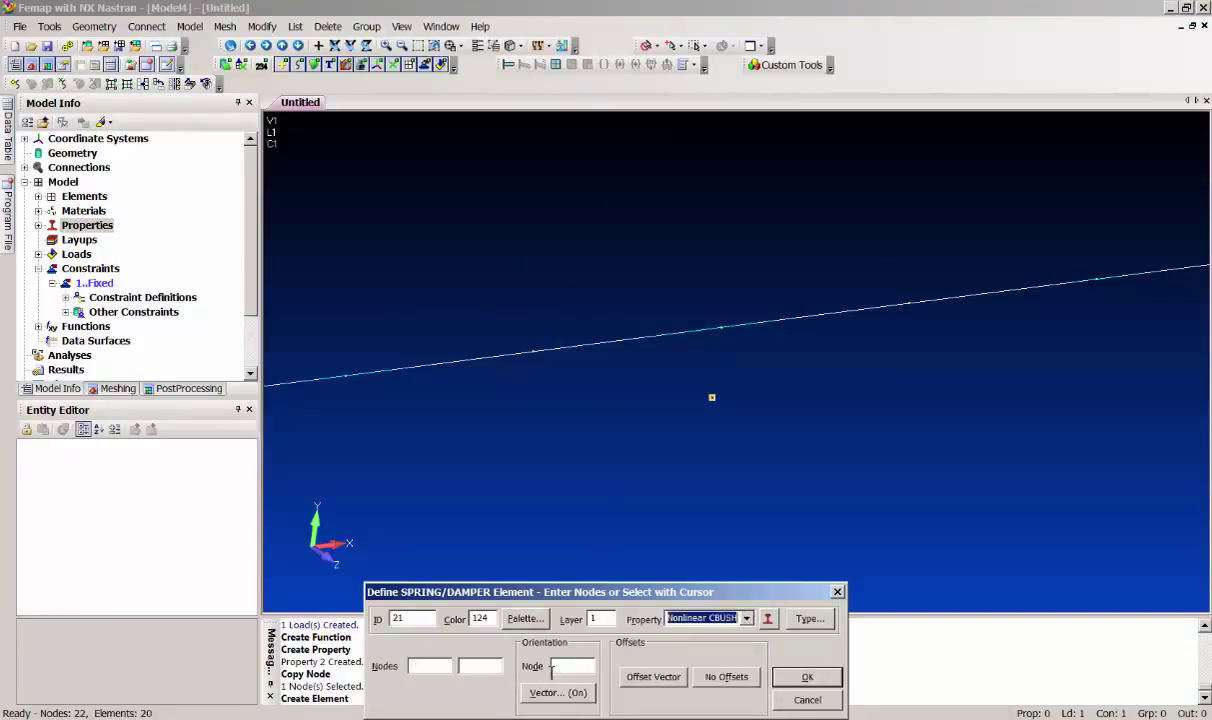
left_click(668, 432)
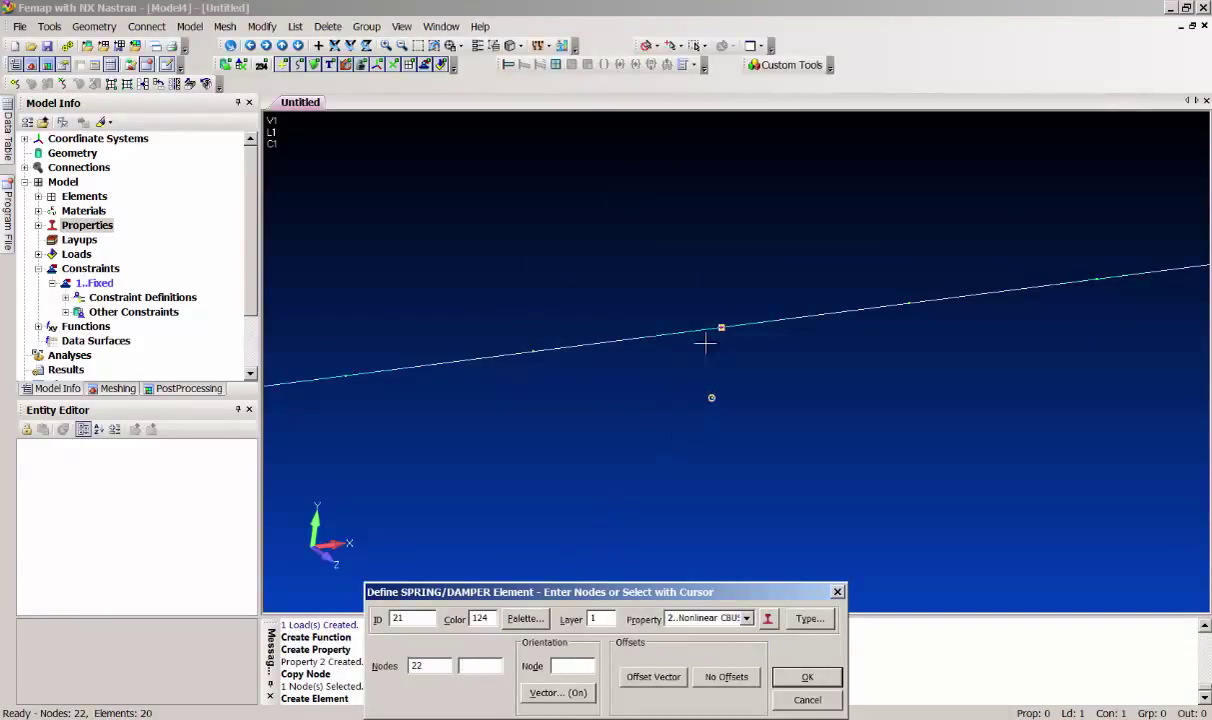
left_click(711, 397)
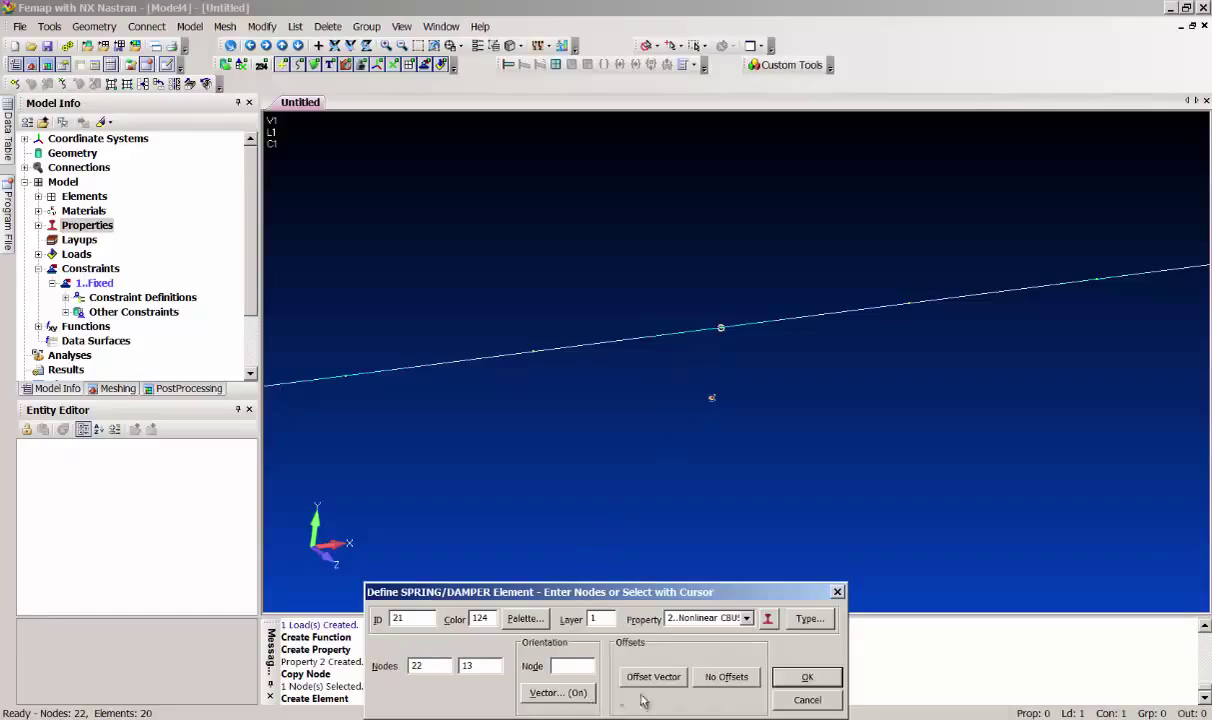
left_click(805, 680)
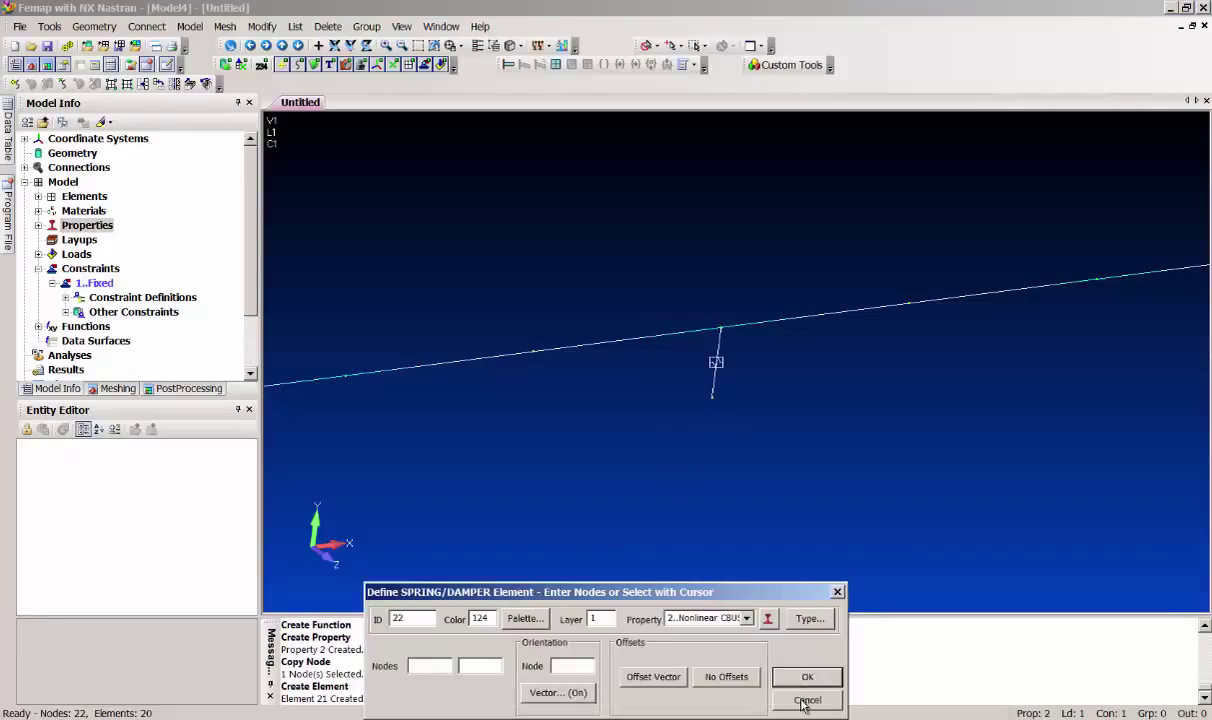
left_click(806, 701)
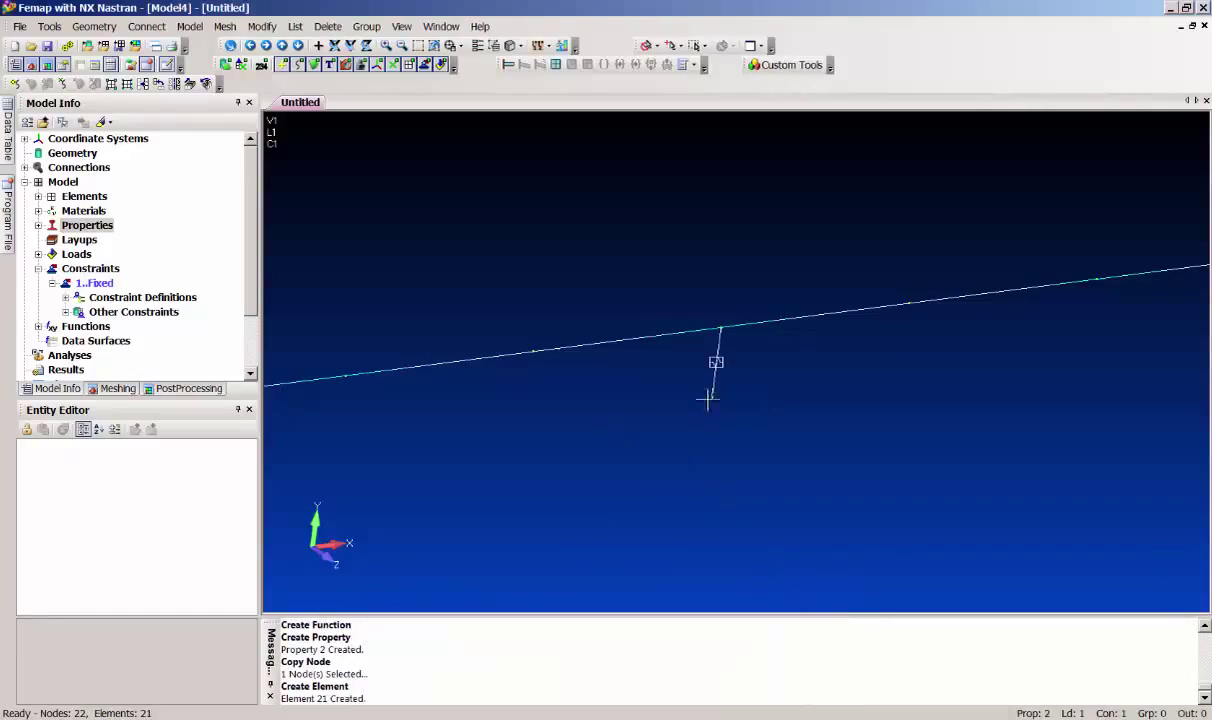
Fully fix node 22 (123456) in the Fixed constraint set and fit the model in view
right_click(112, 299)
left_click(148, 304)
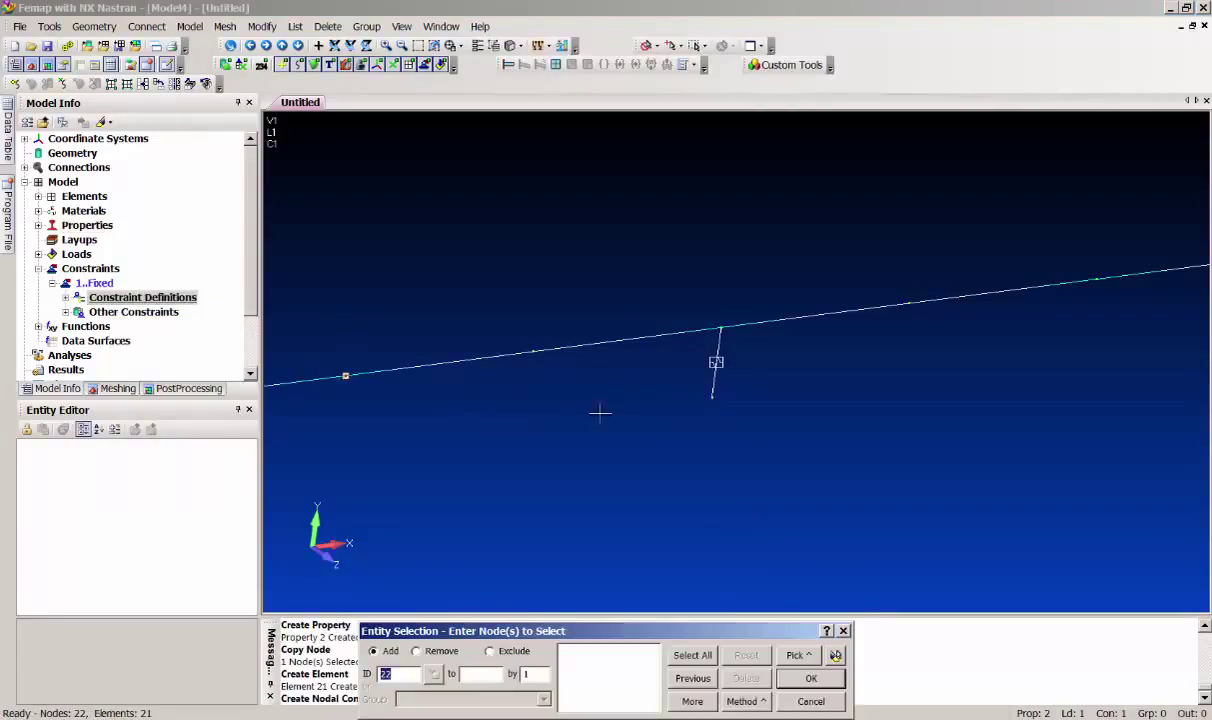
left_click(720, 438)
left_click(808, 678)
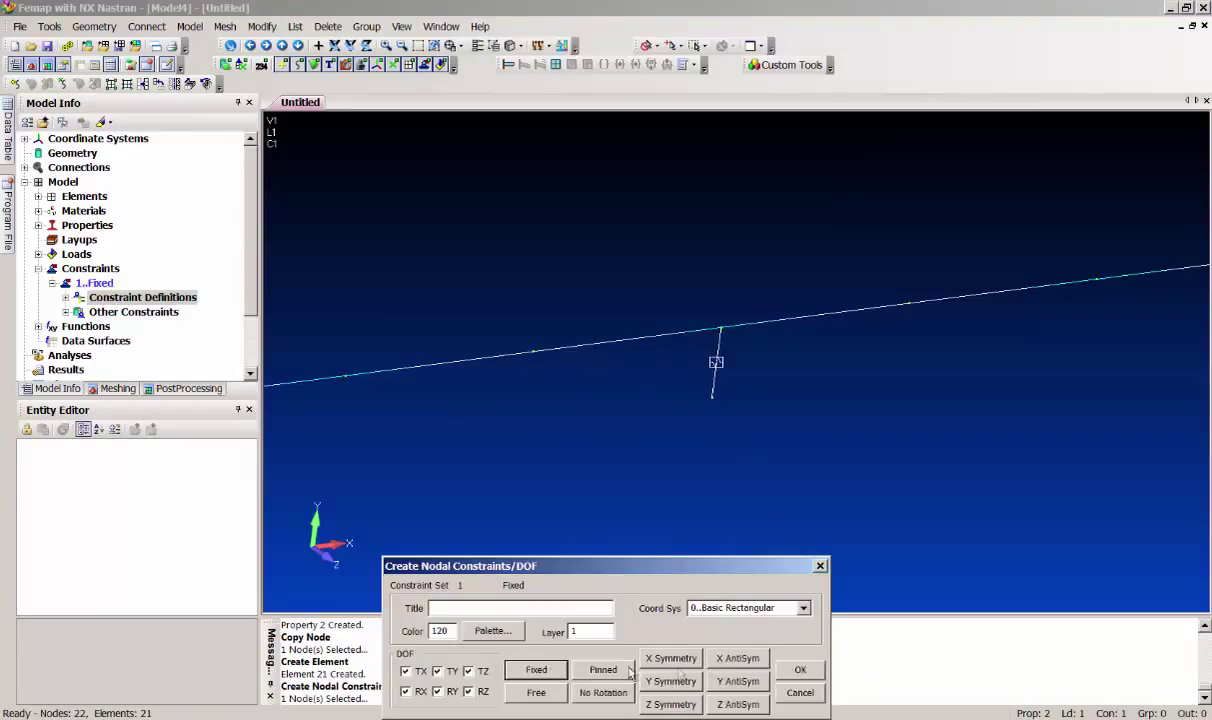
left_click(800, 671)
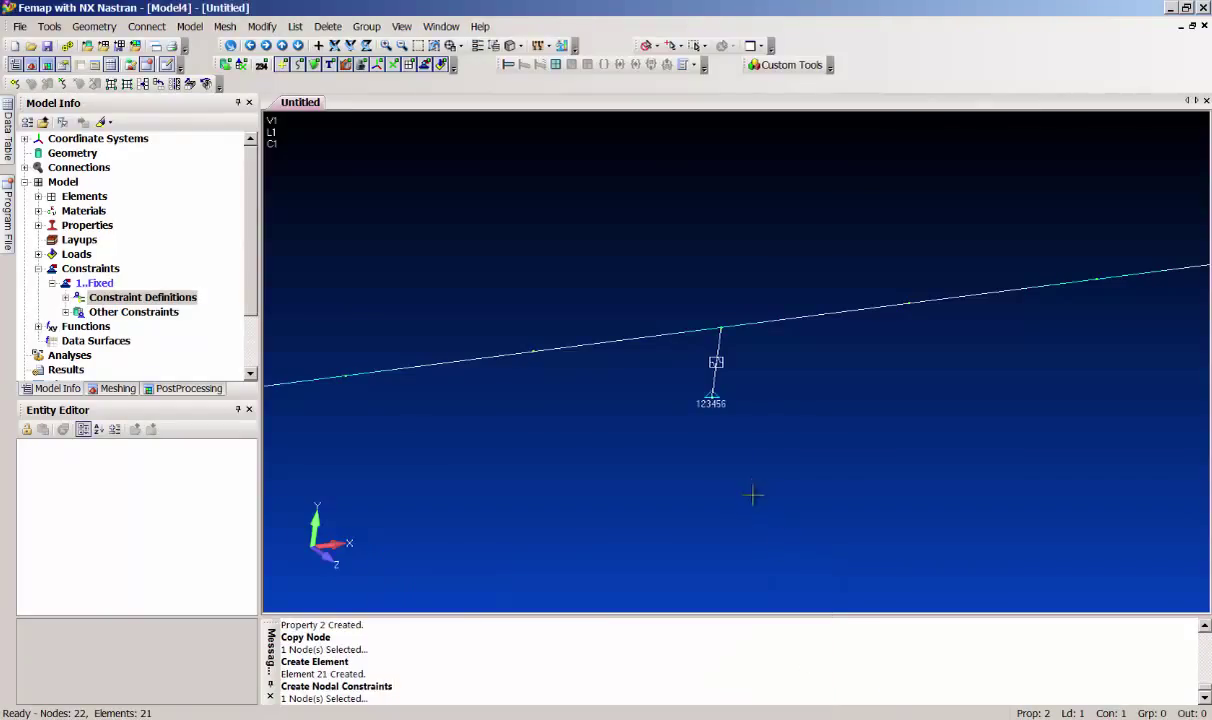
key("ctrl+a")
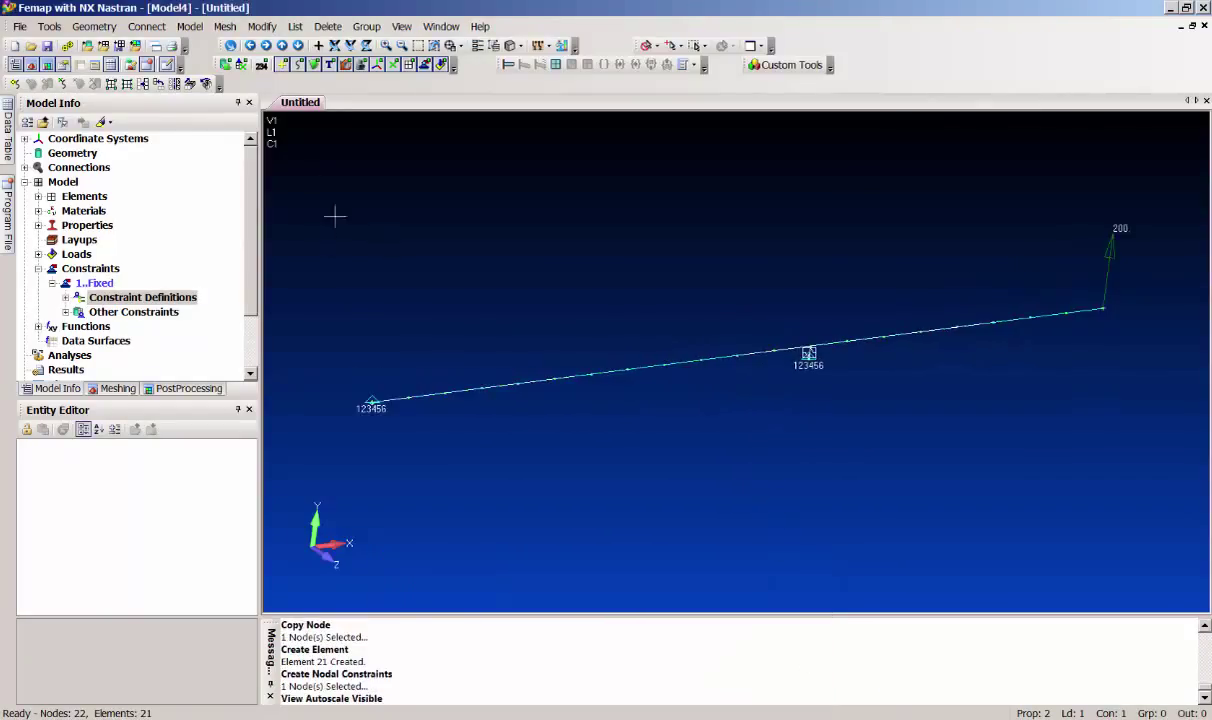
left_click(19, 26)
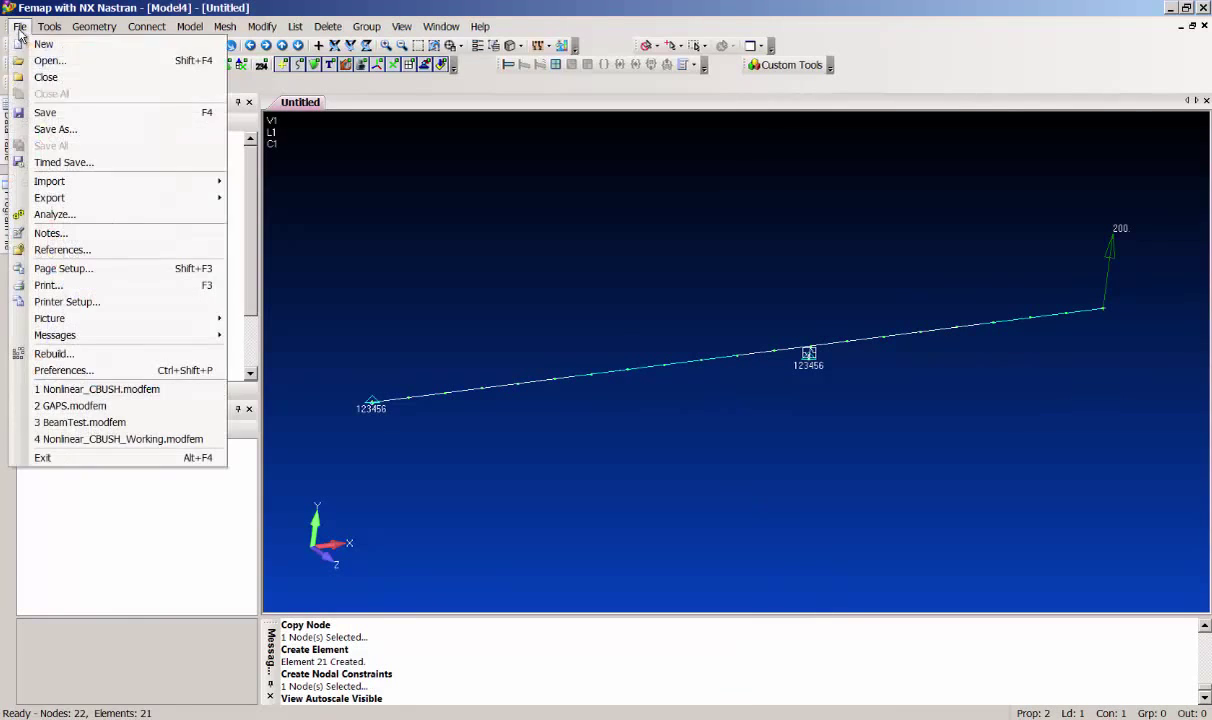
Save the model as CBUSH_EXAMPLE.modfem
left_click(45, 127)
type("CBUSH_EXAMPLE")
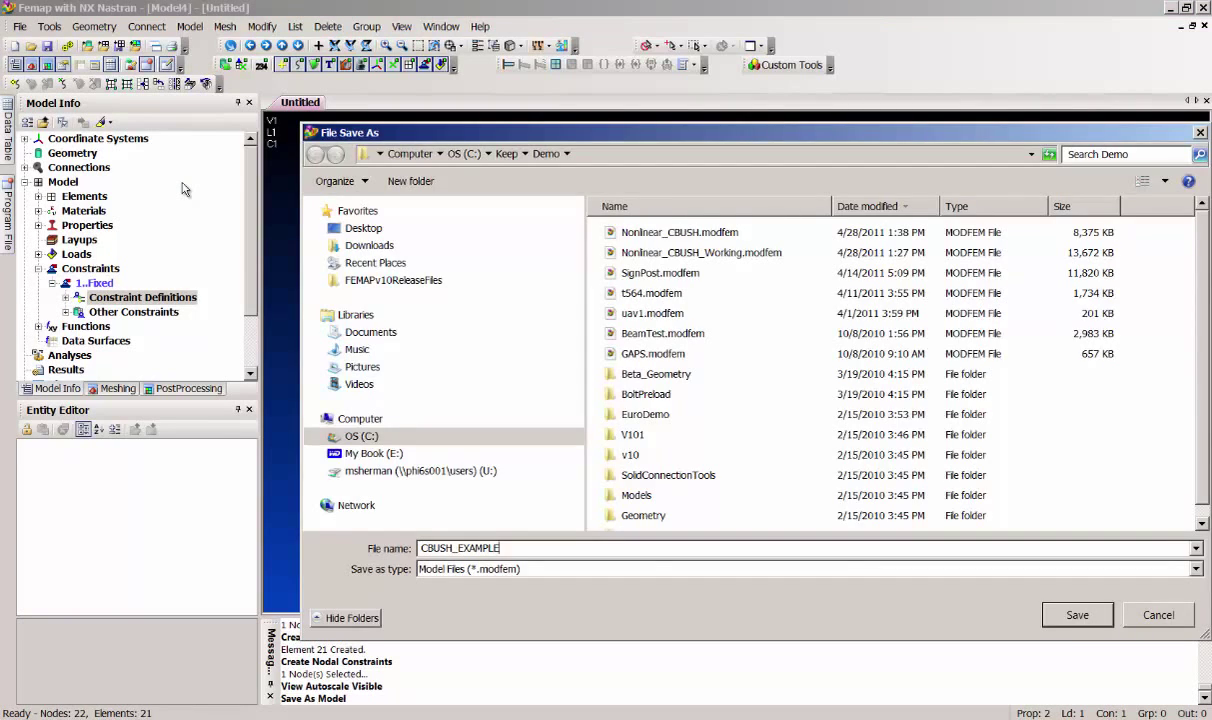
key("Return")
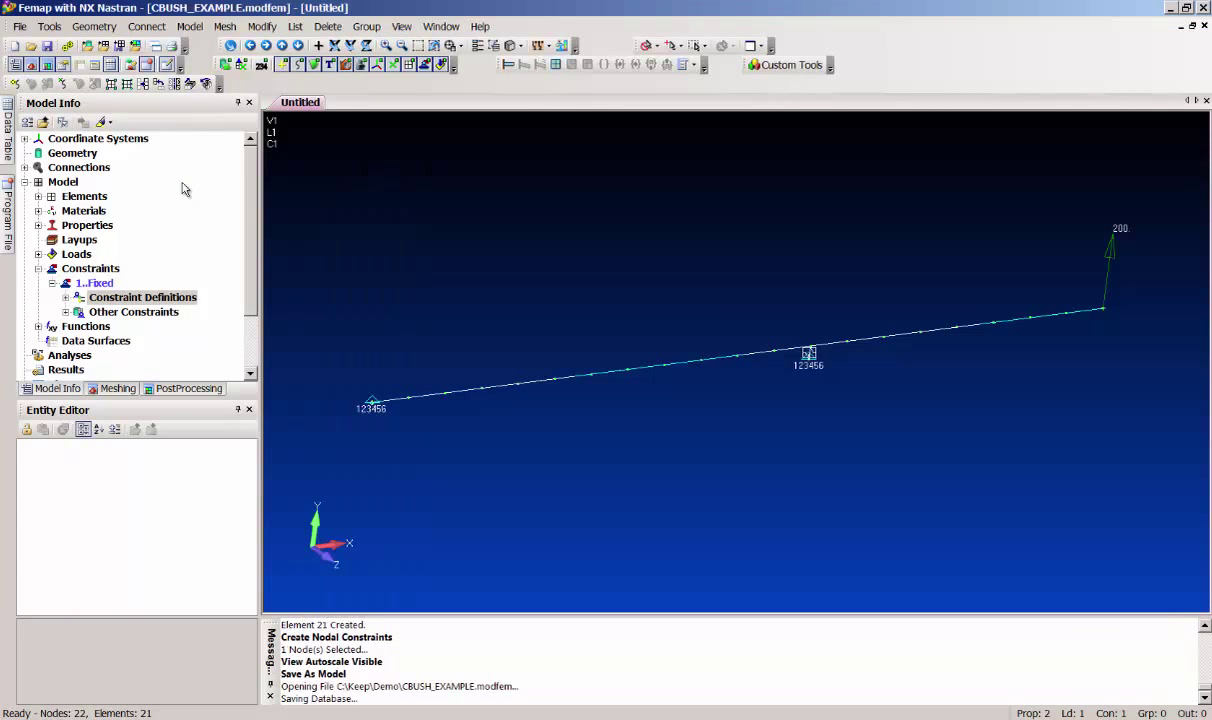
right_click(70, 355)
Create a new Nonlinear Static analysis set in the Analysis Set Manager
left_click(120, 362)
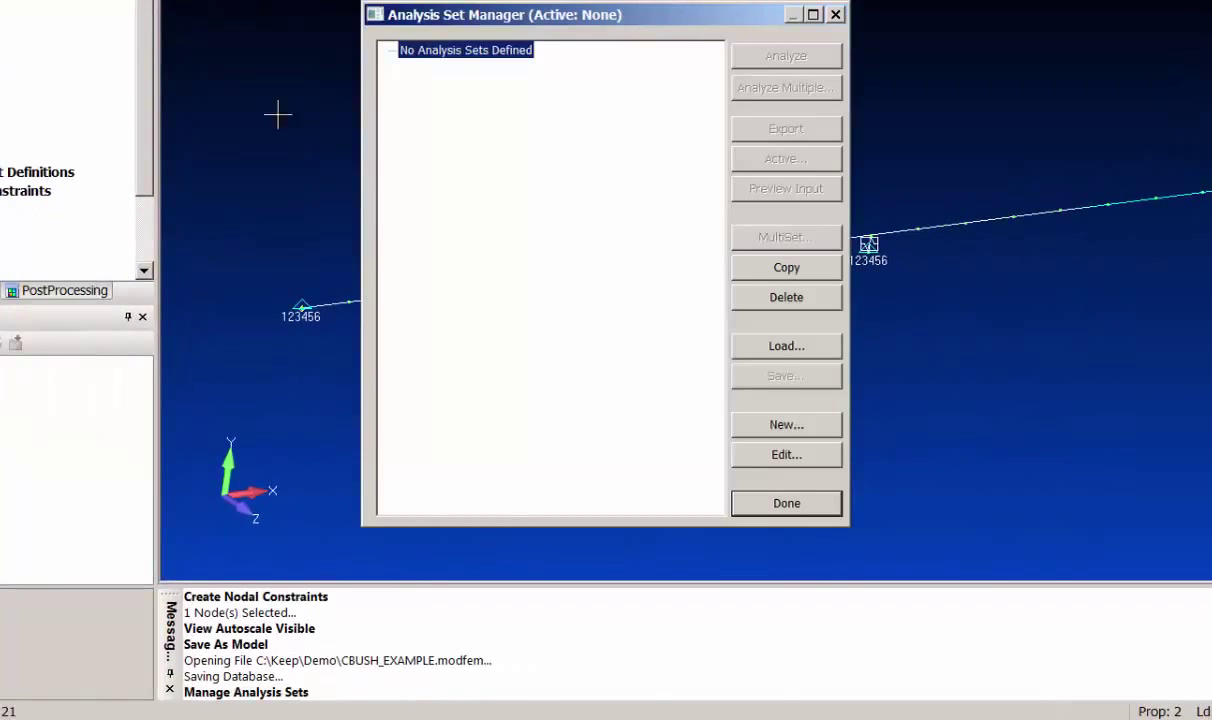
left_click(786, 424)
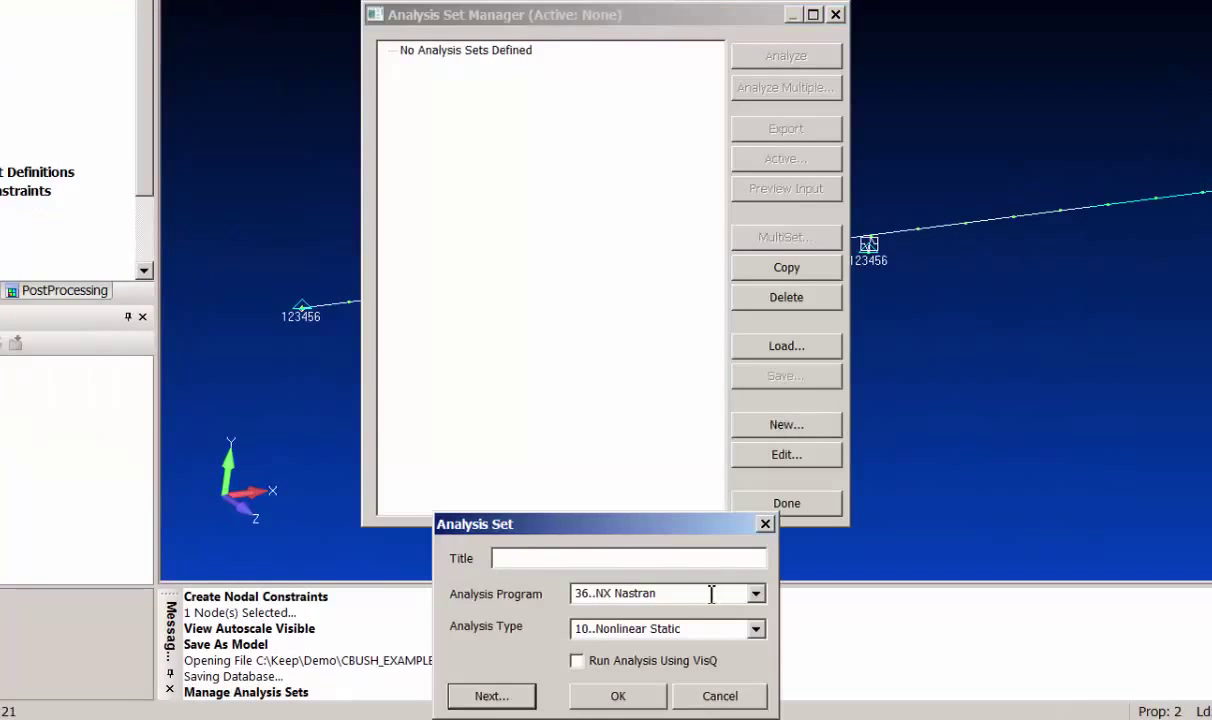
left_click(756, 628)
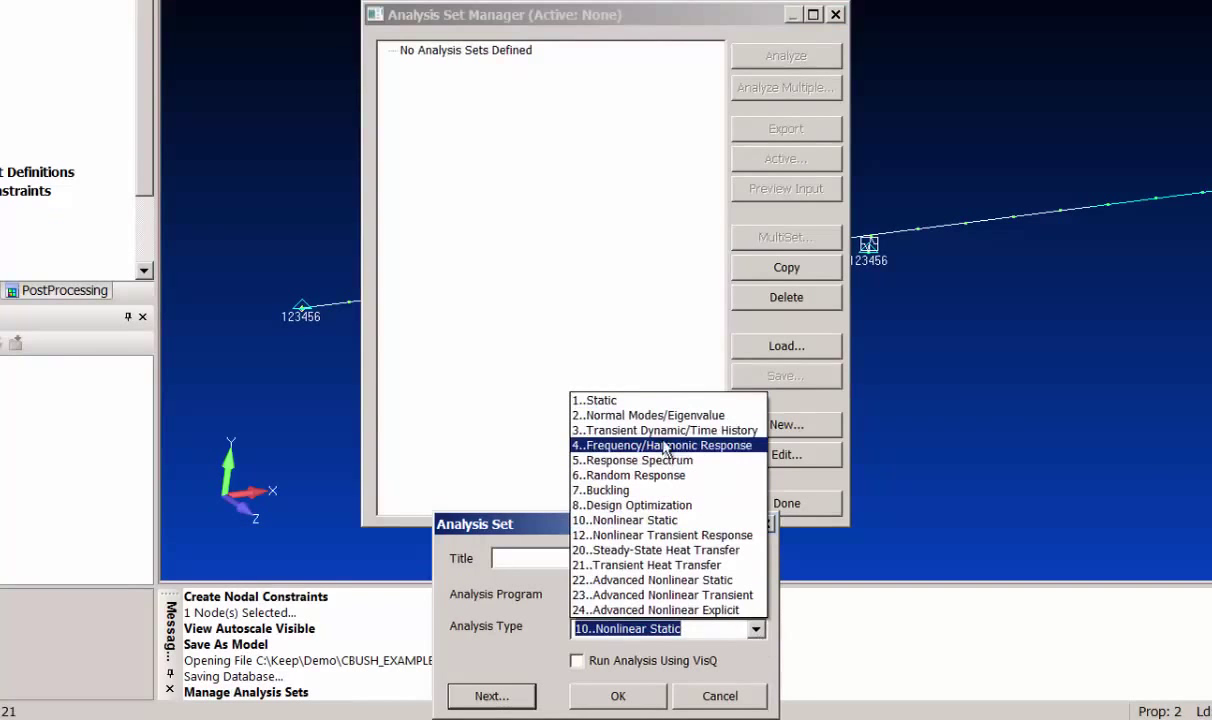
left_click(718, 695)
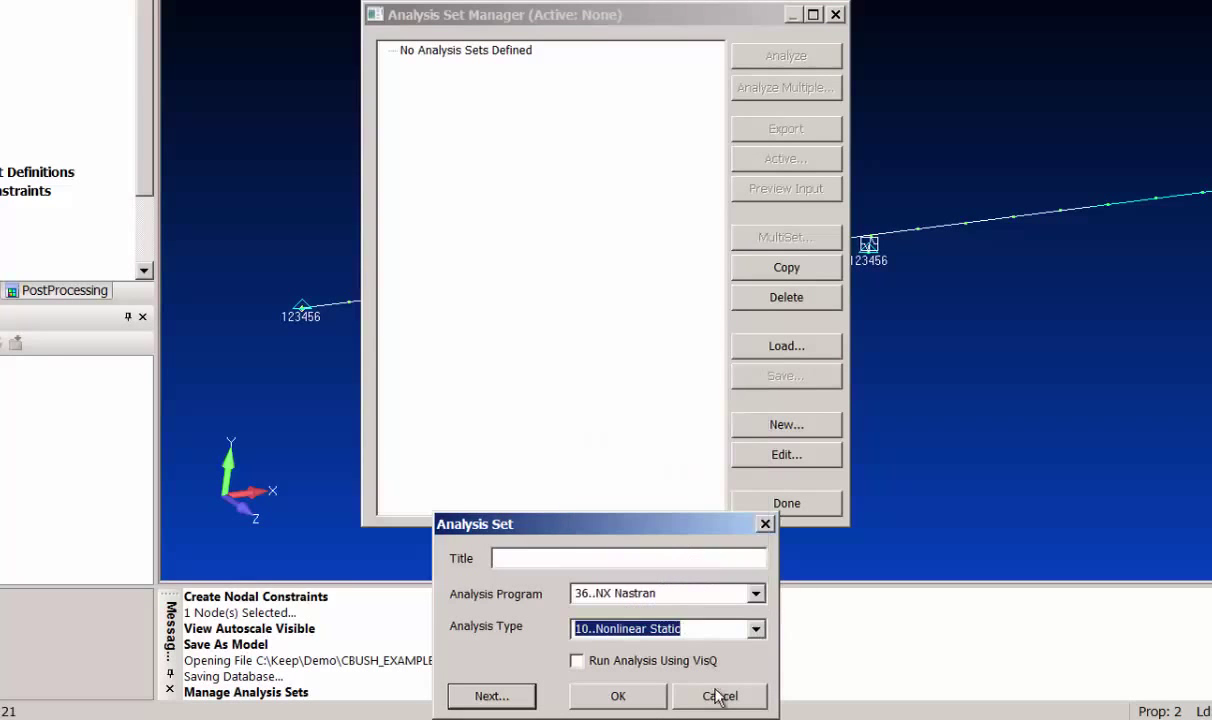
left_click(640, 696)
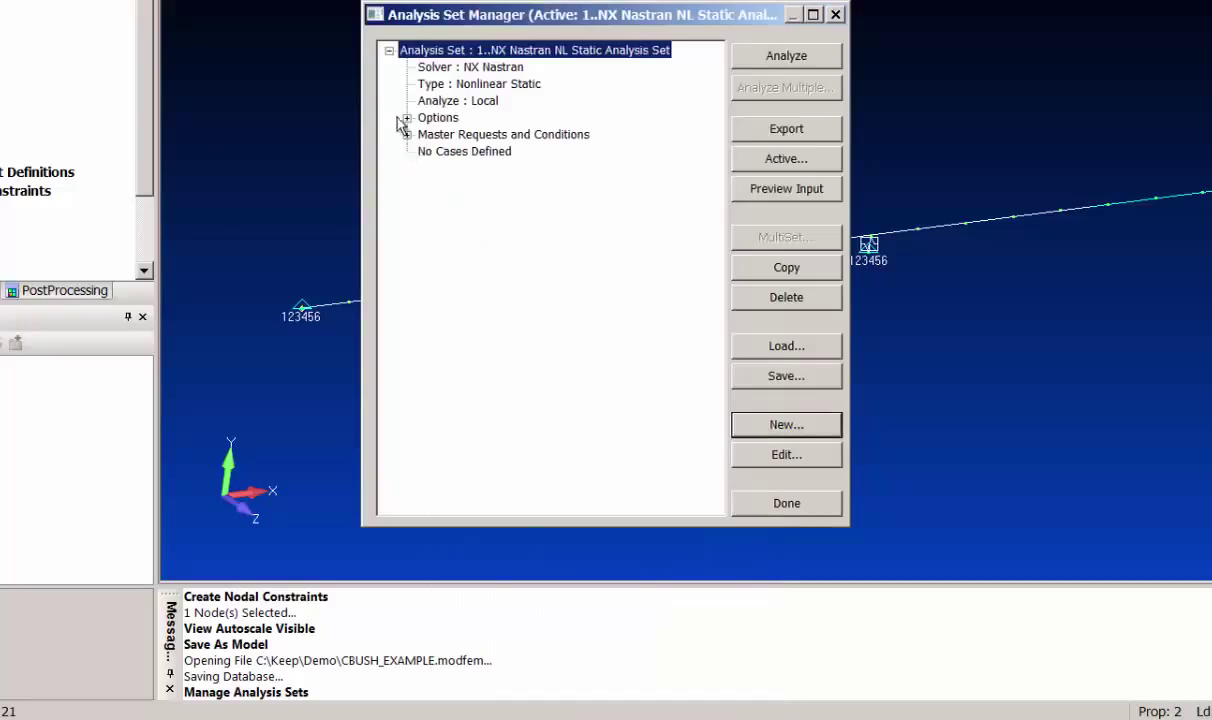
Set nonlinear Intermediate output to 3..ALL and run the analysis
left_click(406, 118)
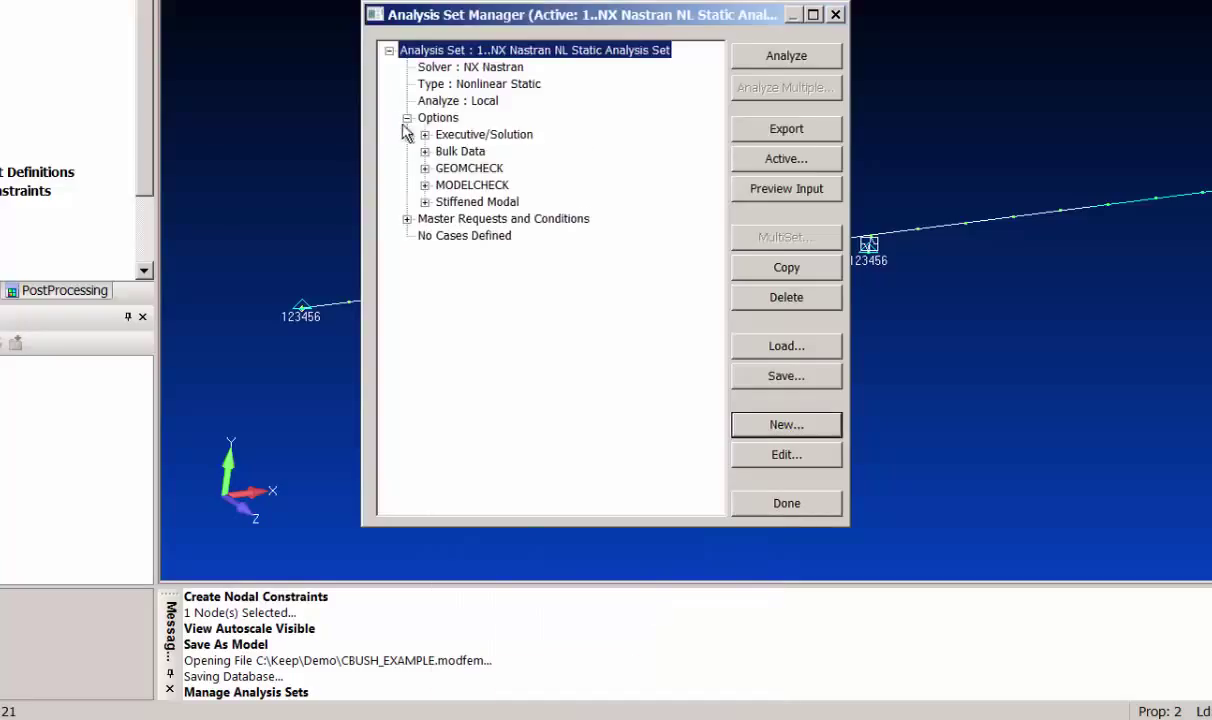
left_click(407, 219)
left_click(424, 252)
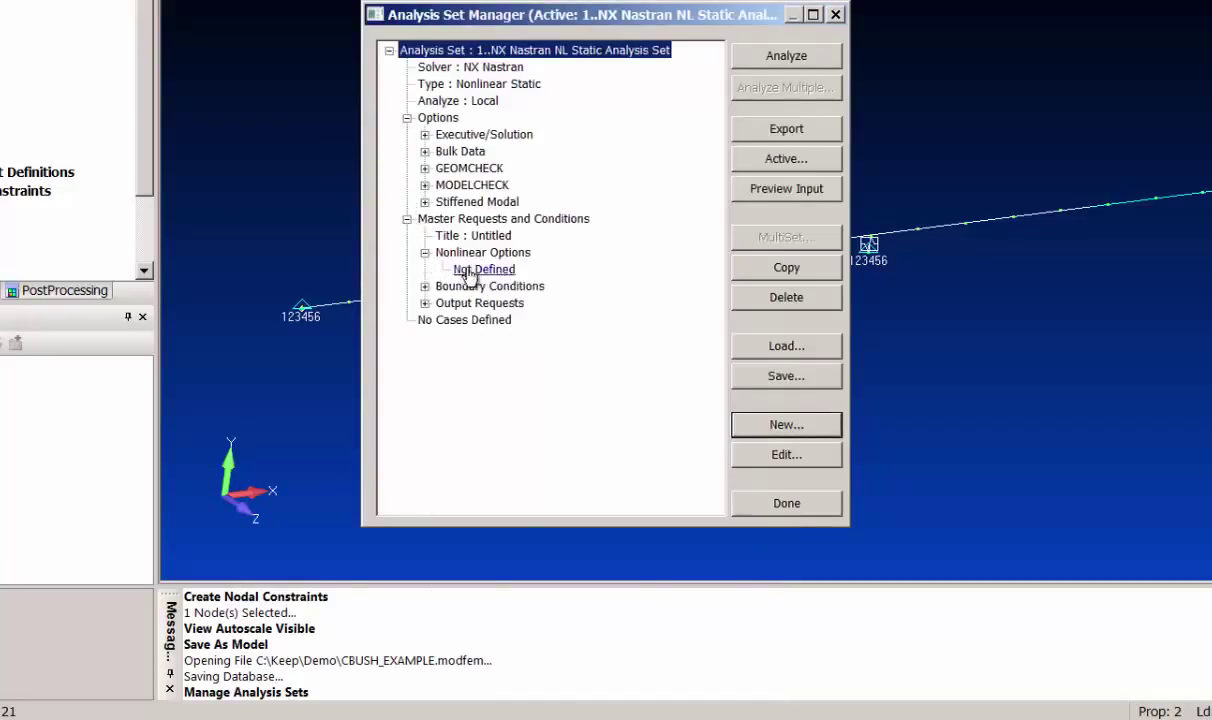
double_click(468, 270)
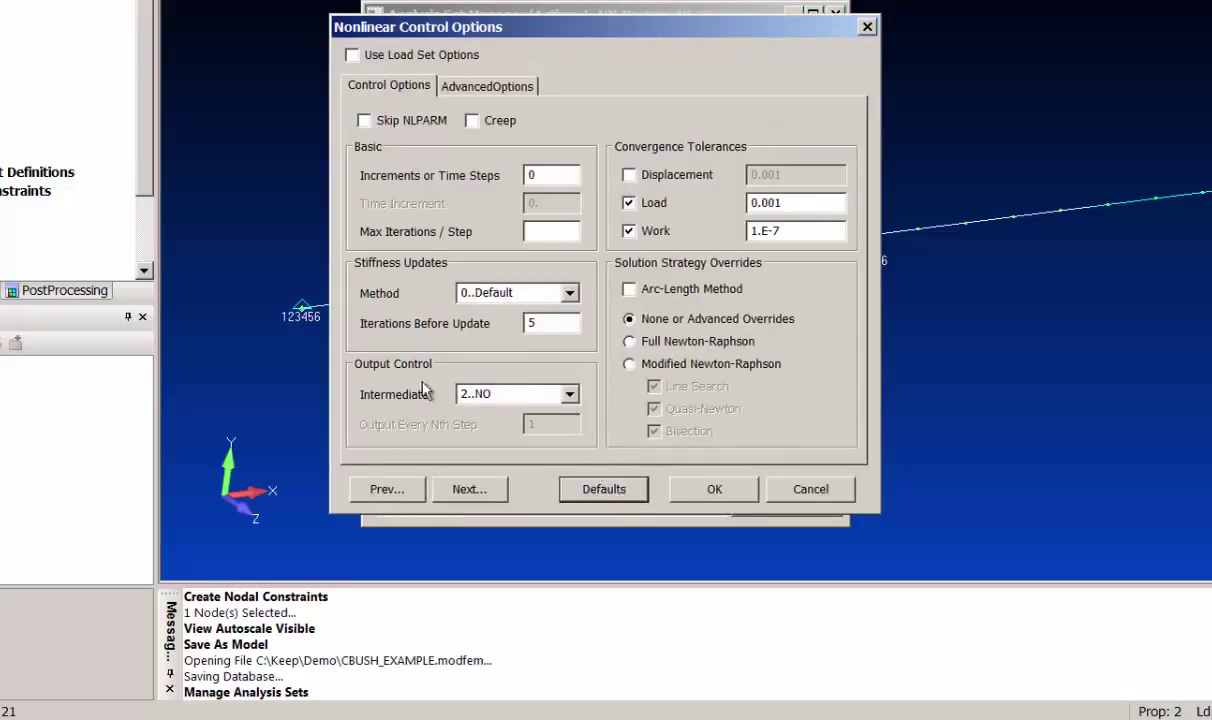
left_click(568, 396)
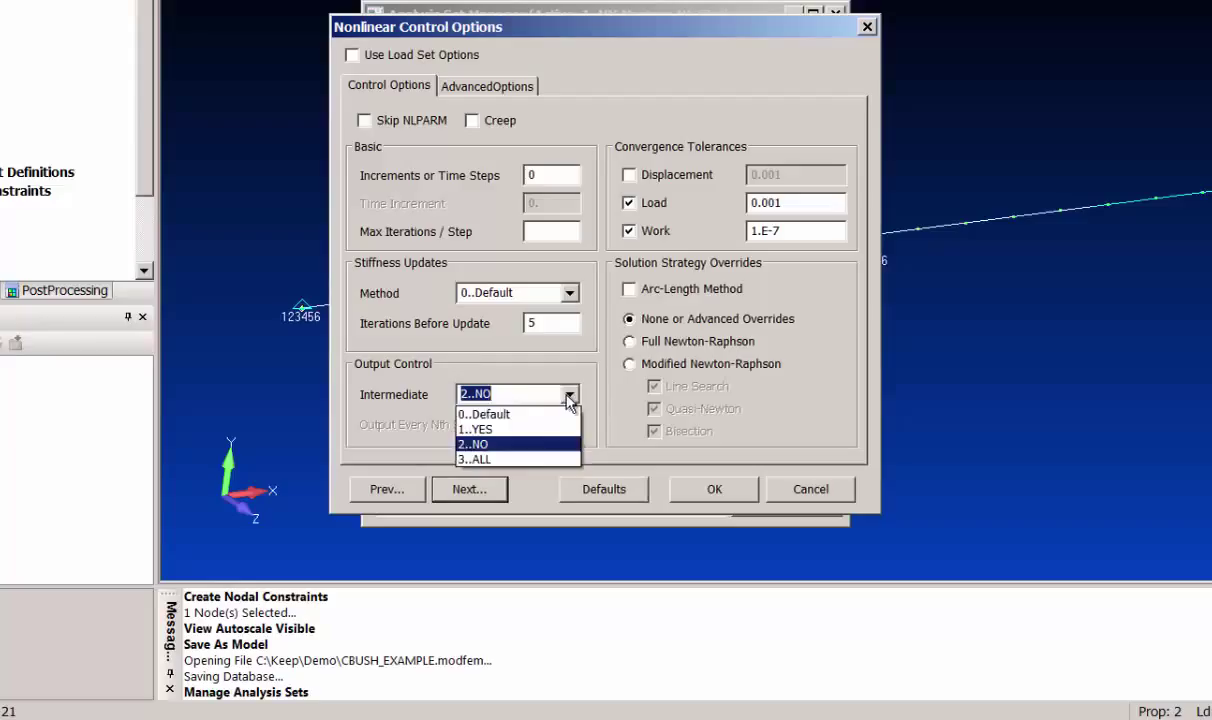
left_click(490, 459)
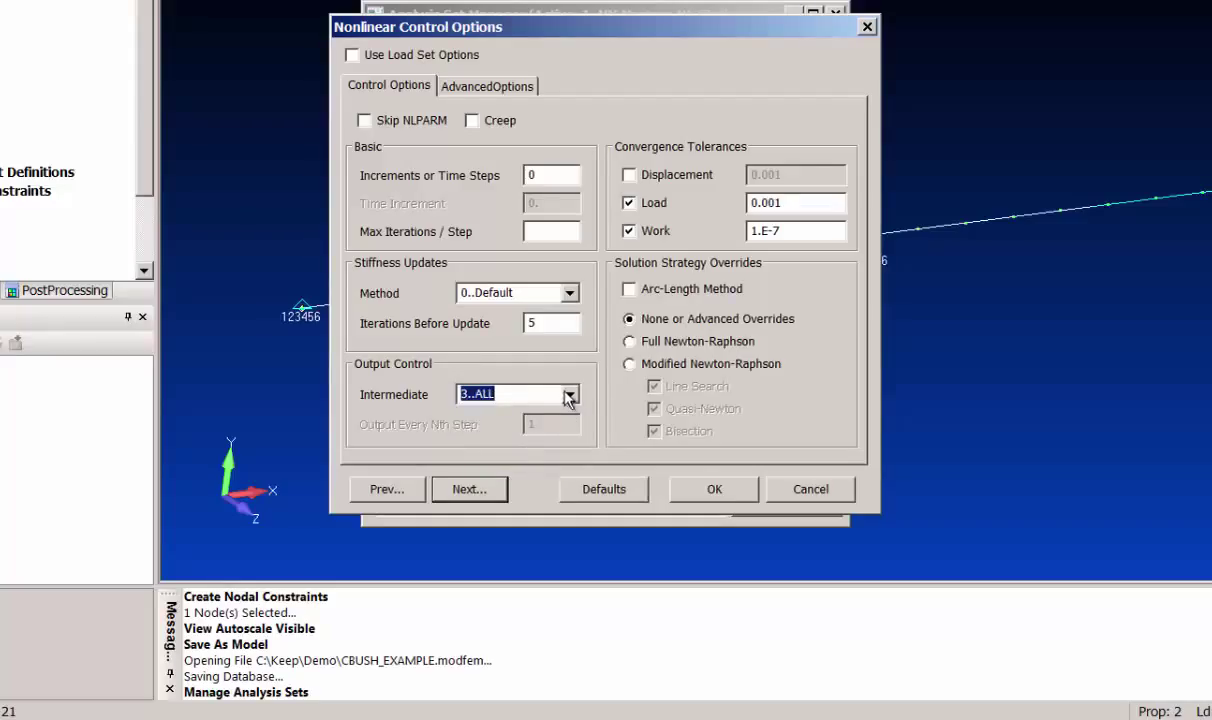
left_click(729, 491)
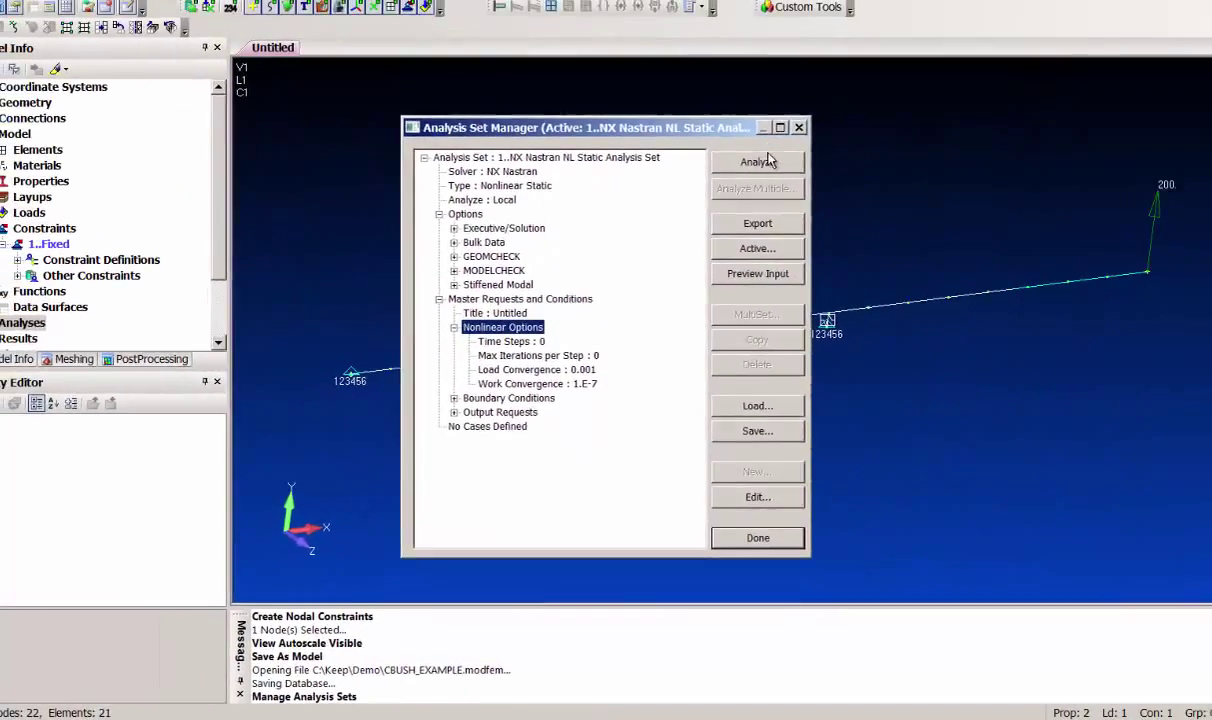
left_click(786, 56)
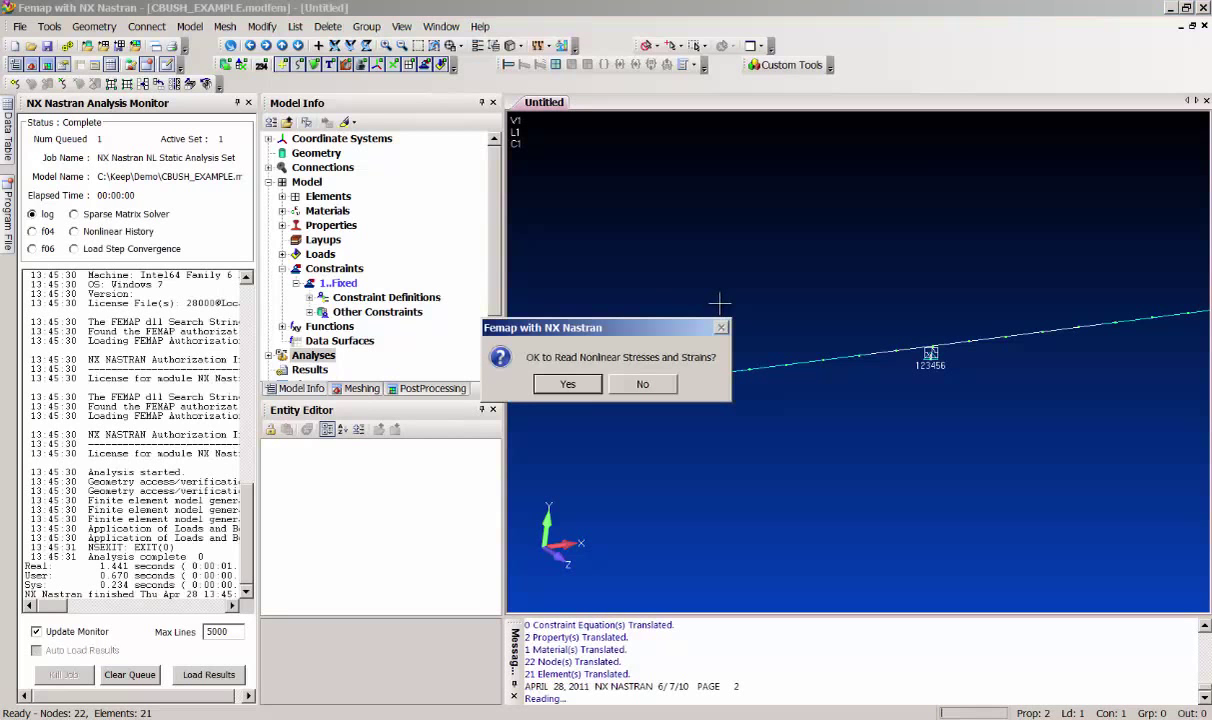
Read nonlinear stresses, expand the Results output sets, and show deformations at actual scale
left_click(565, 383)
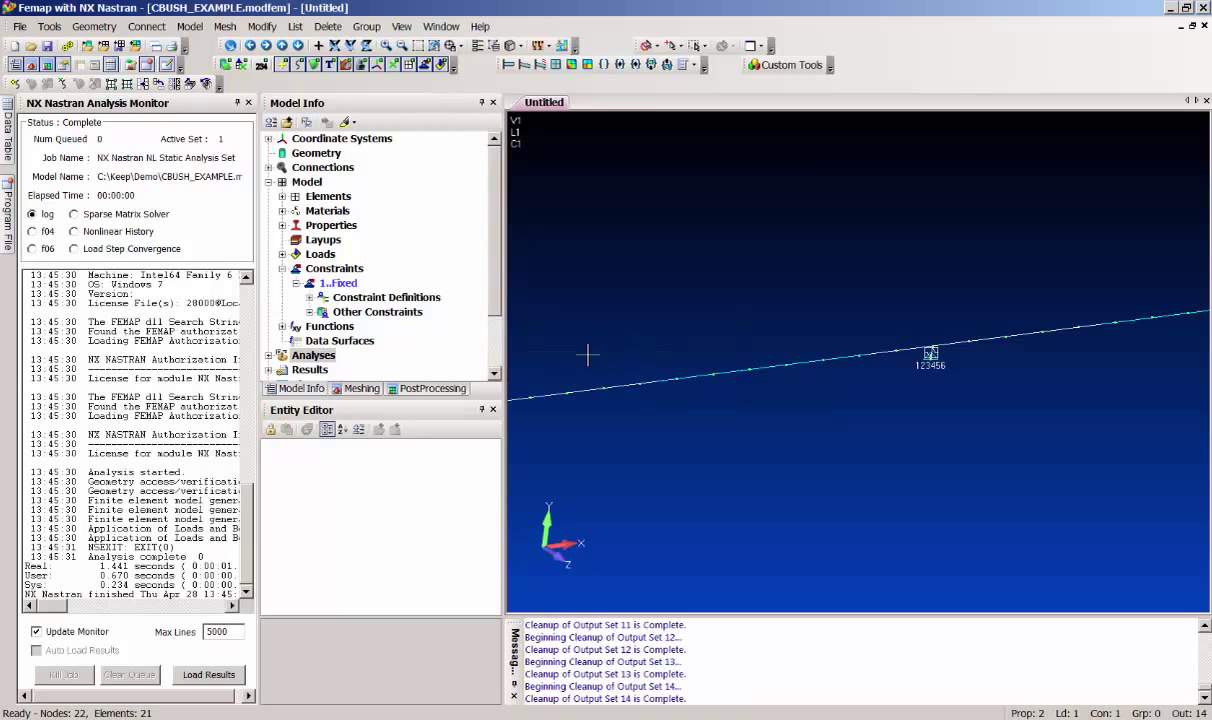
left_click(248, 104)
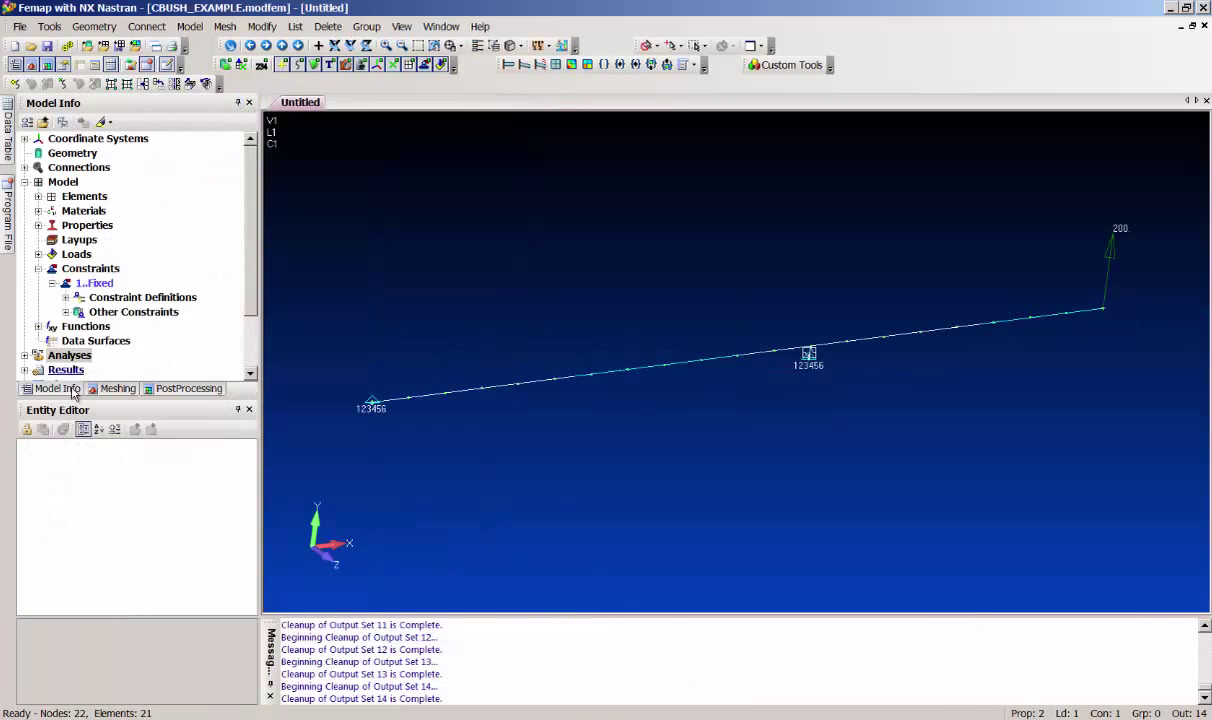
scroll(80, 325, "down", 2)
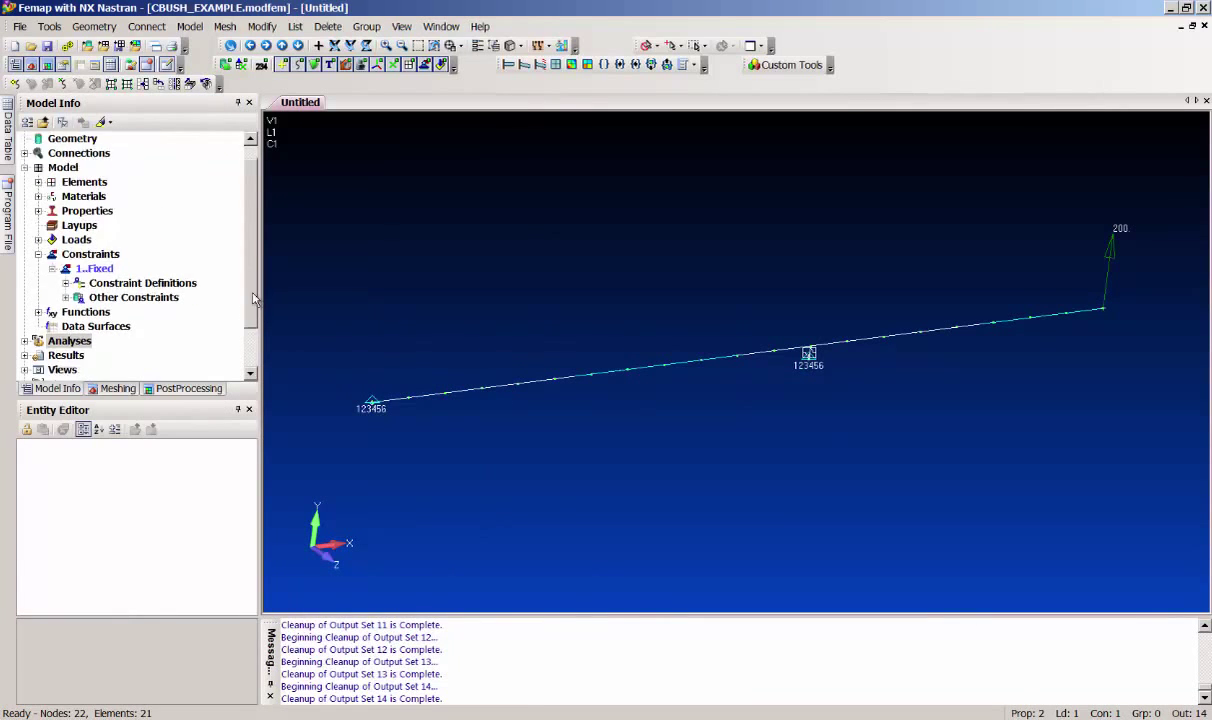
left_click(24, 297)
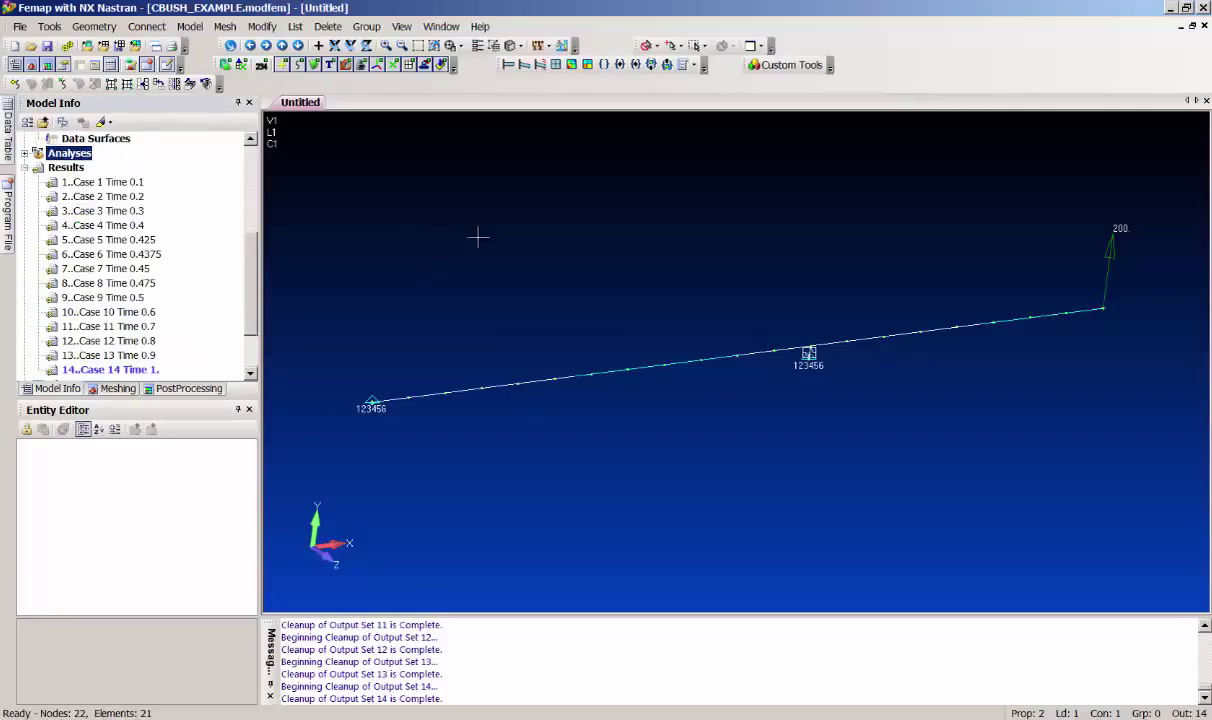
left_click(684, 64)
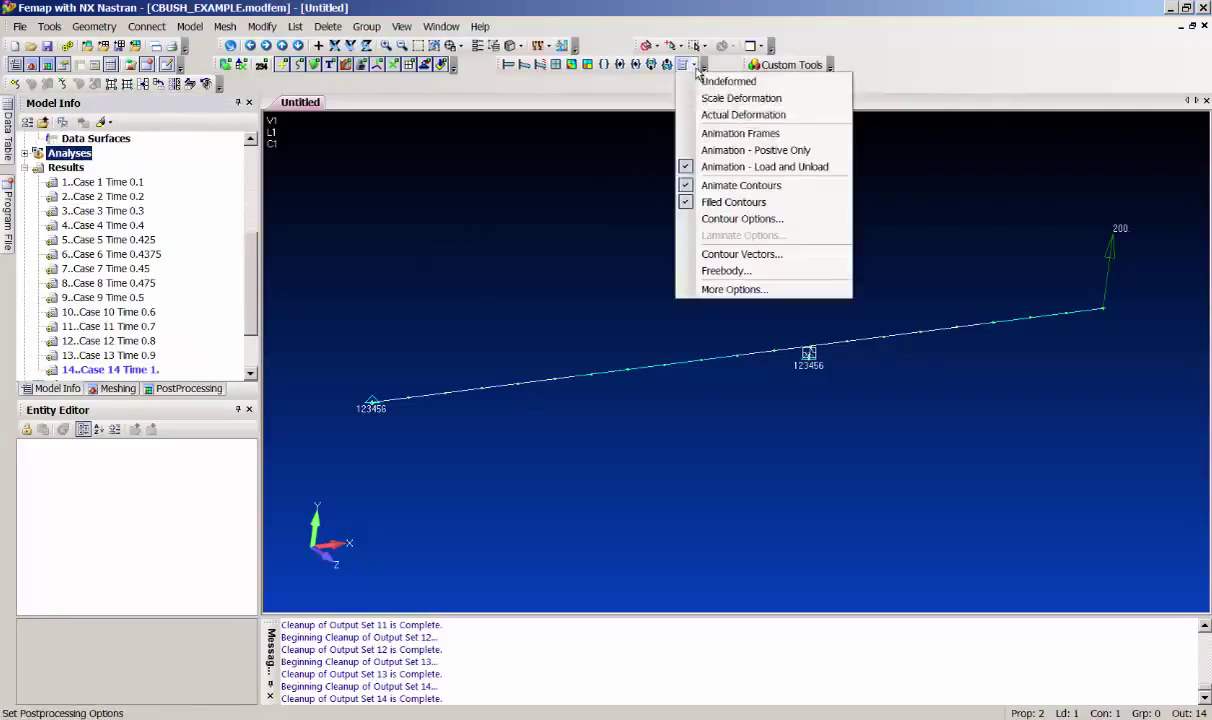
left_click(705, 116)
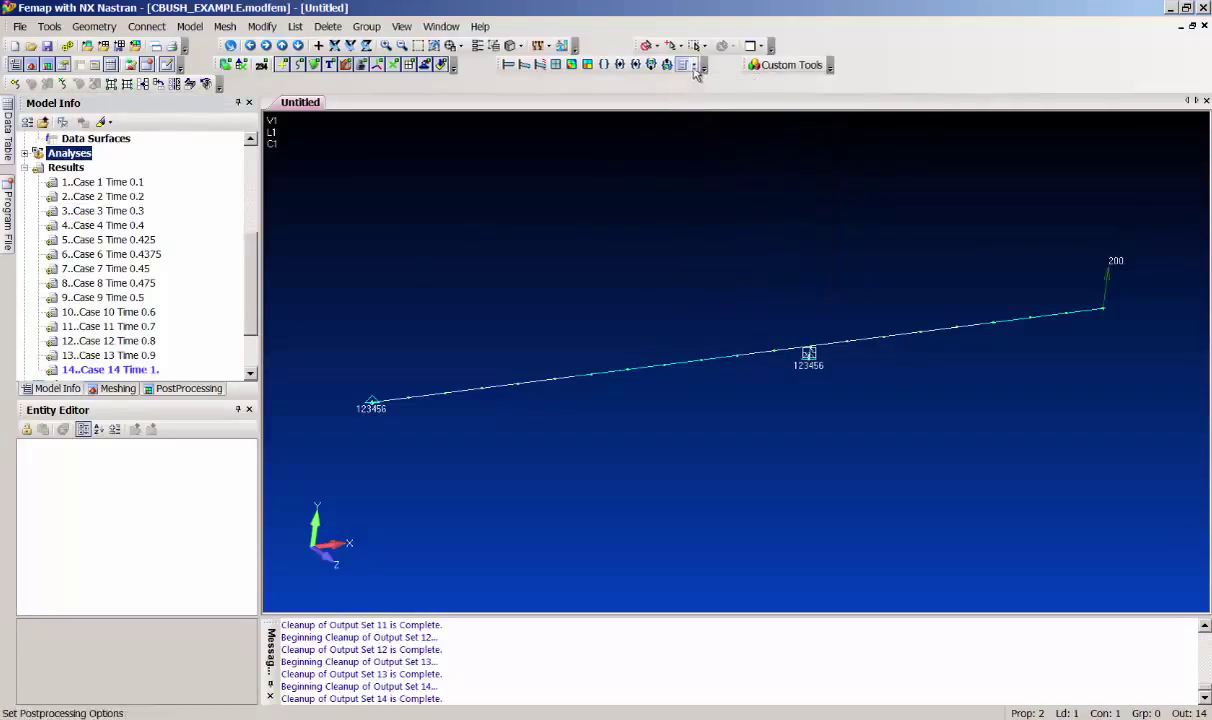
Select all 14 output sets, Case 1 Time 0.1 through Case 14 Time 1
left_click(684, 64)
left_click(568, 233)
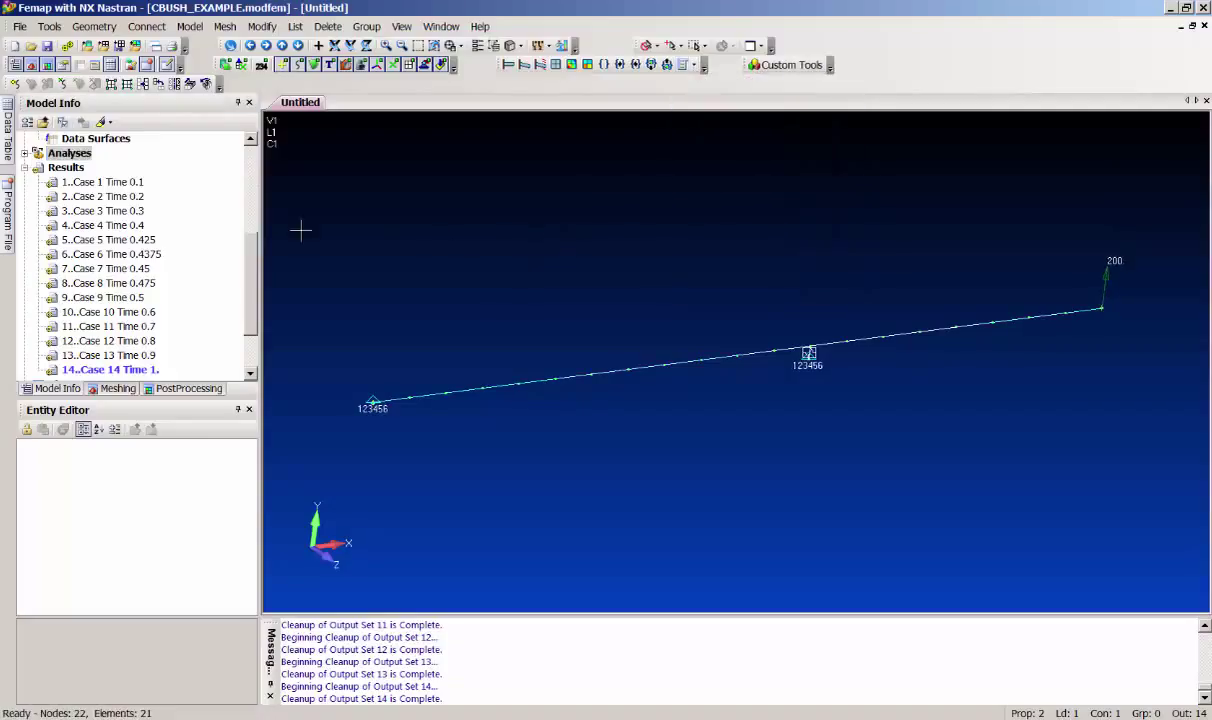
left_click(110, 183)
left_click(105, 370, "shift")
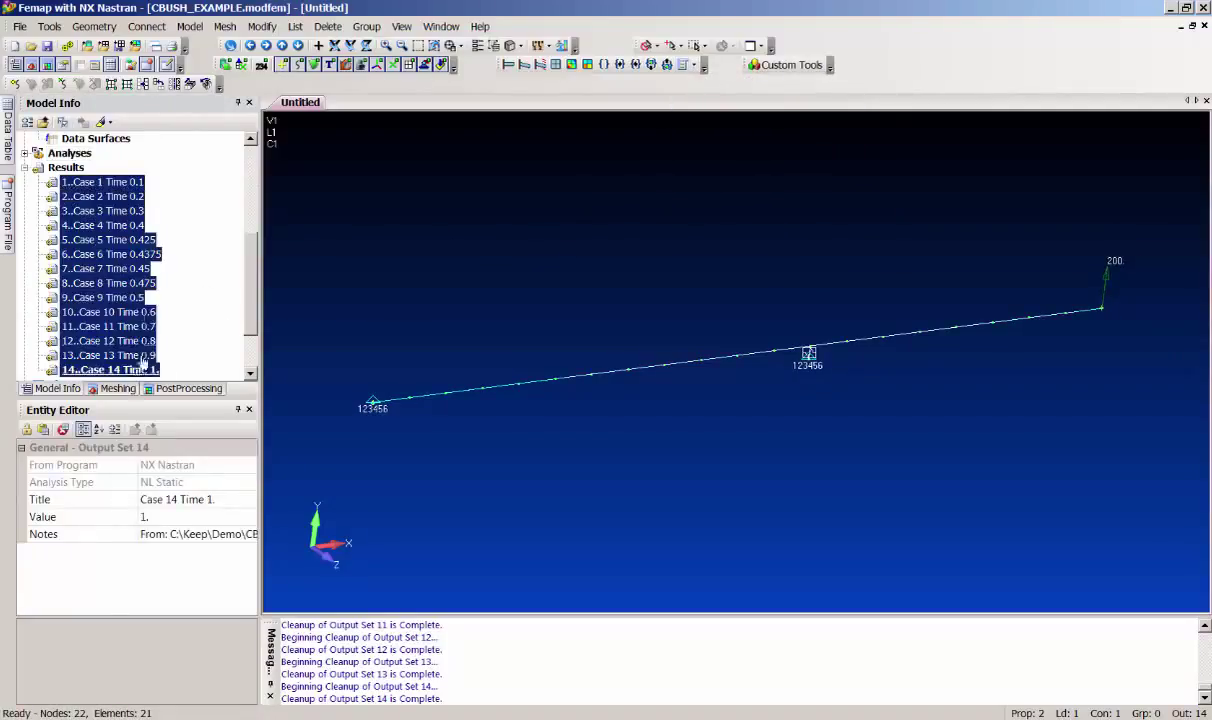
right_click(112, 252)
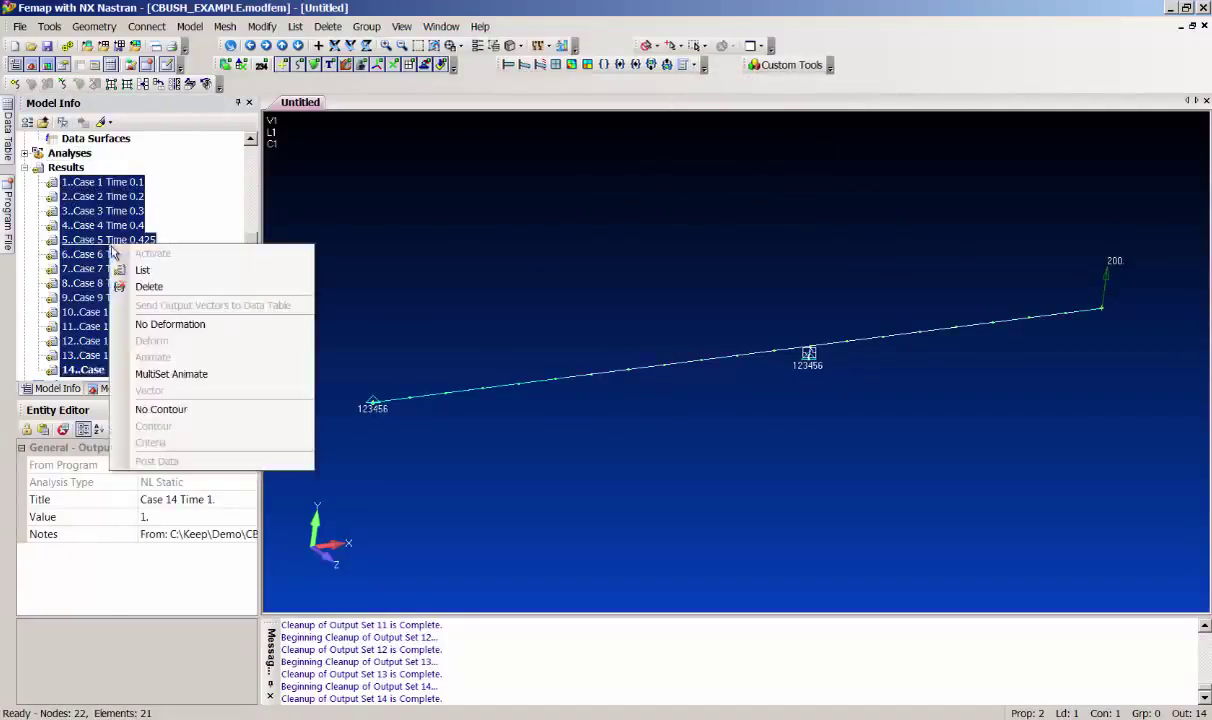
Run MultiSet Animate to animate total translation across the 14 selected output sets
left_click(171, 373)
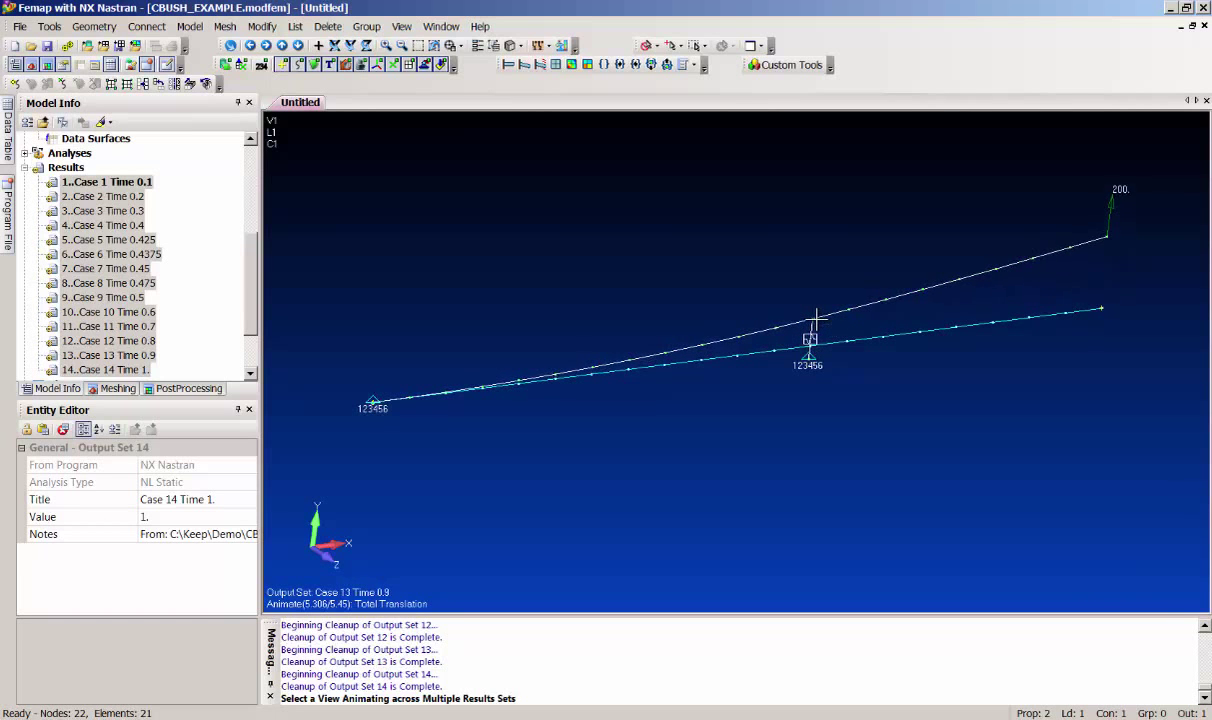
Show the beam as a static deformed view and review output sets Case 1 to Case 6 (Time 0.1–0.4375)
left_click(522, 65)
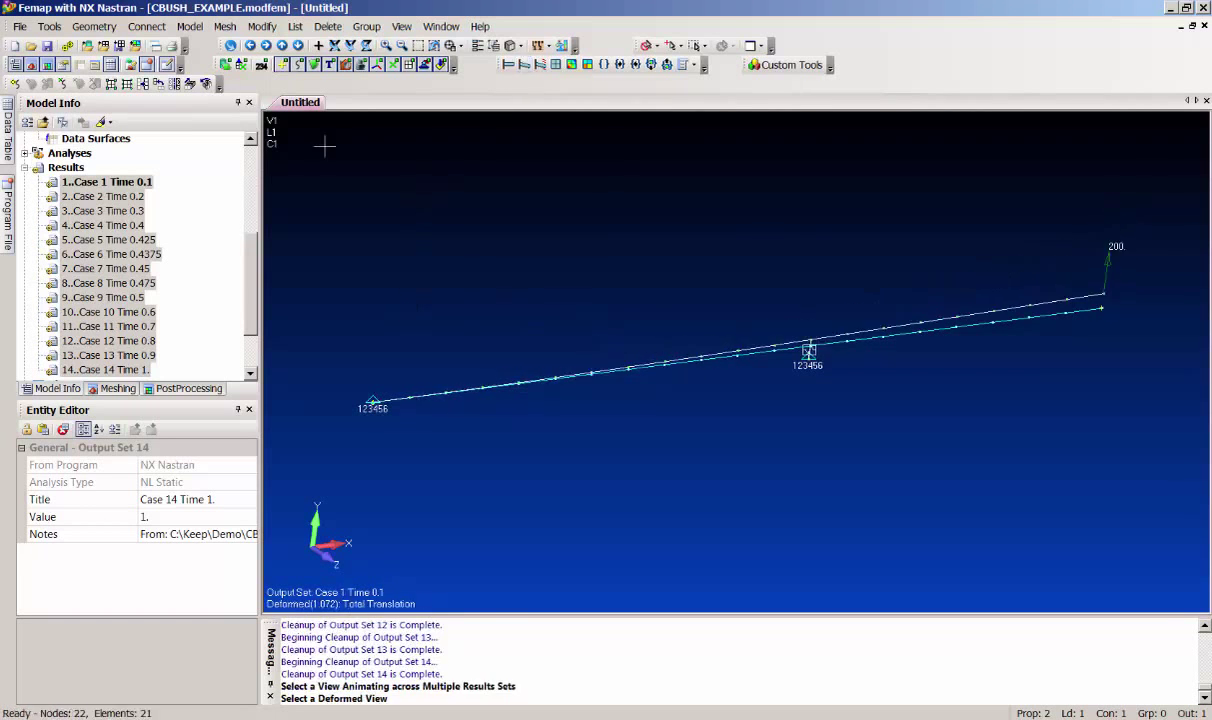
double_click(107, 225)
double_click(116, 184)
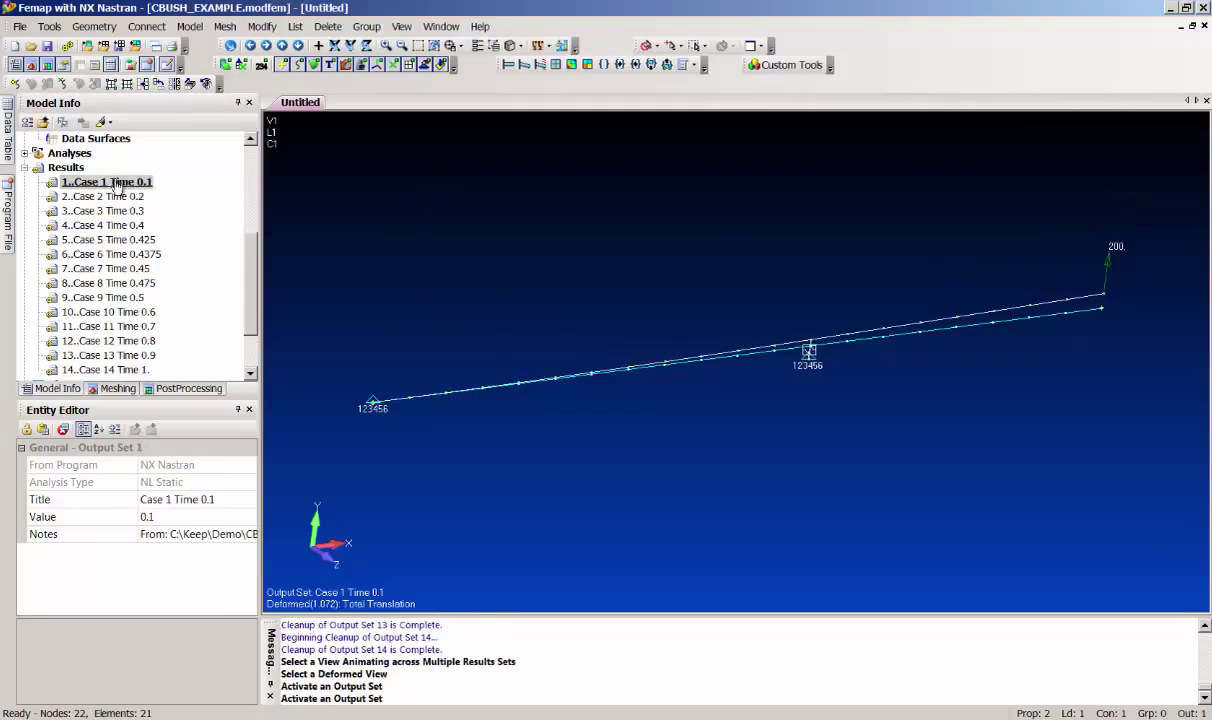
double_click(116, 196)
left_click(114, 211)
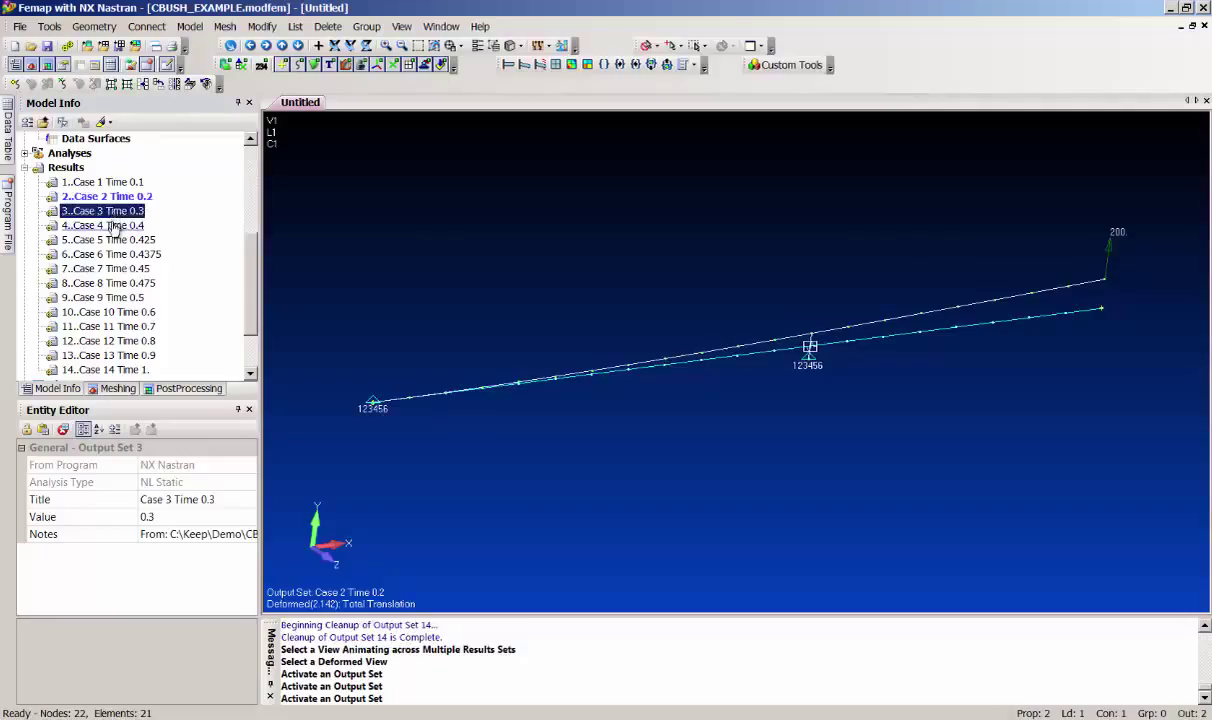
double_click(114, 226)
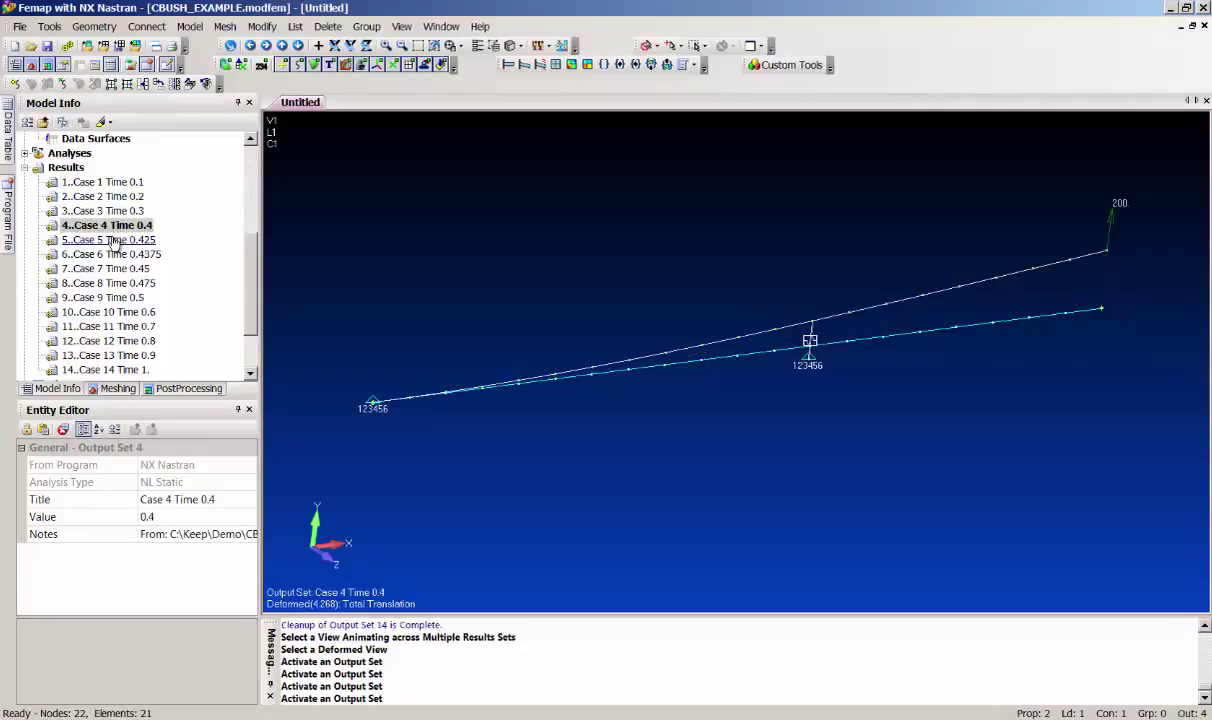
double_click(113, 241)
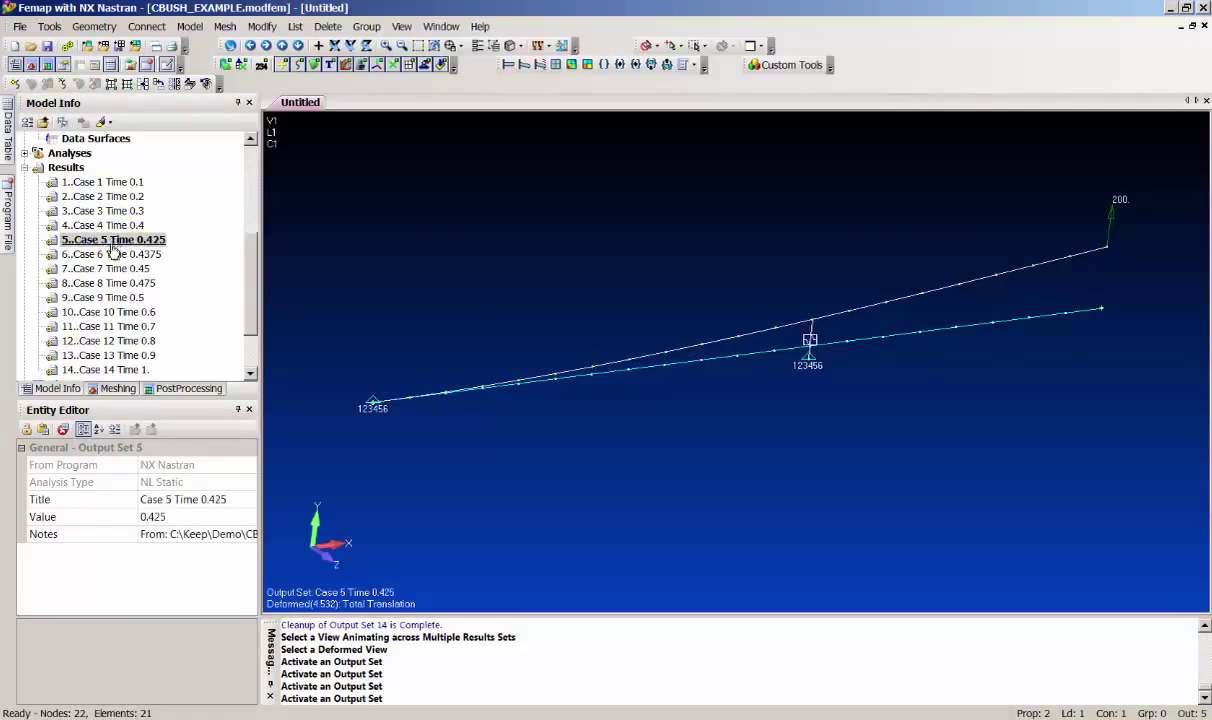
double_click(113, 254)
Review the deformed beam for Cases 7 through 14 (Time 0.45–1), ending on Case 14 Time 1
double_click(110, 269)
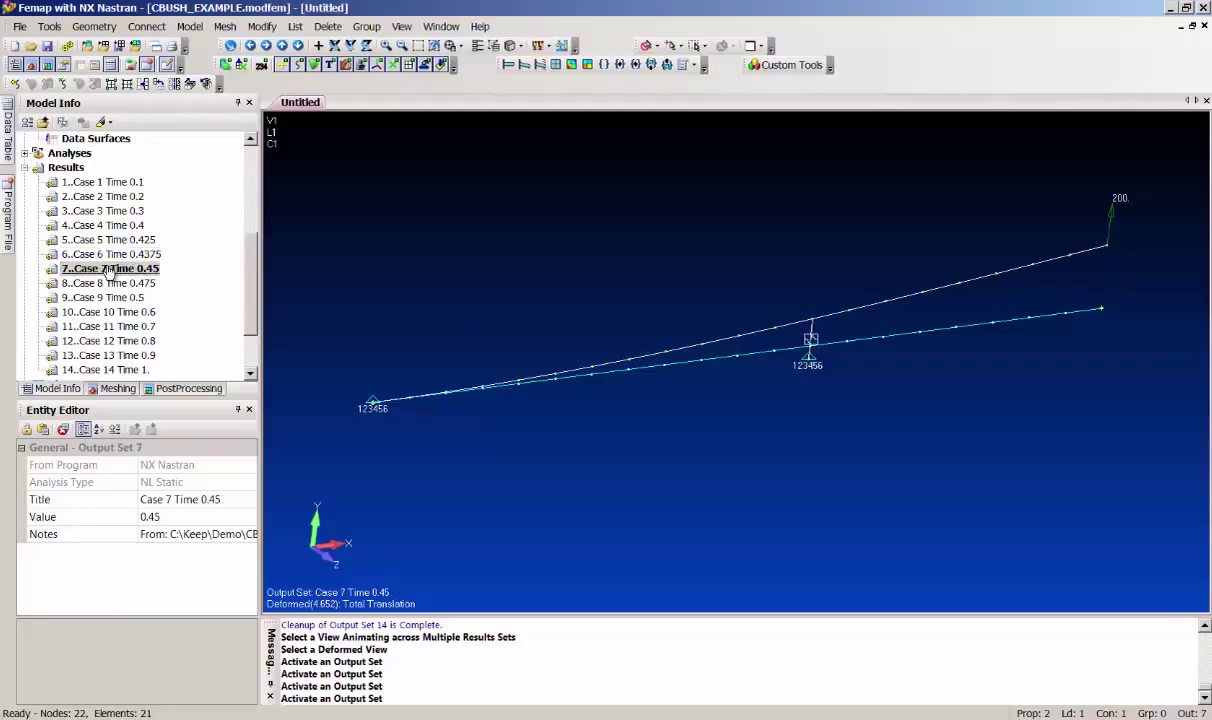
double_click(110, 284)
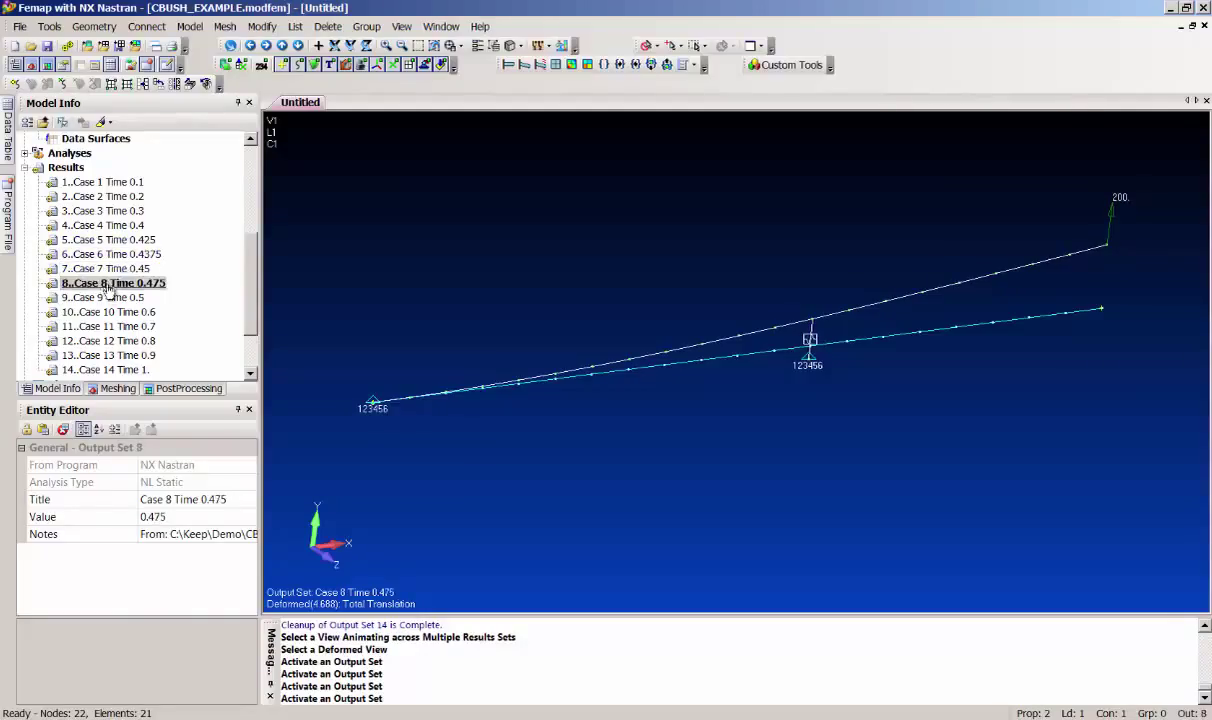
double_click(110, 298)
double_click(110, 312)
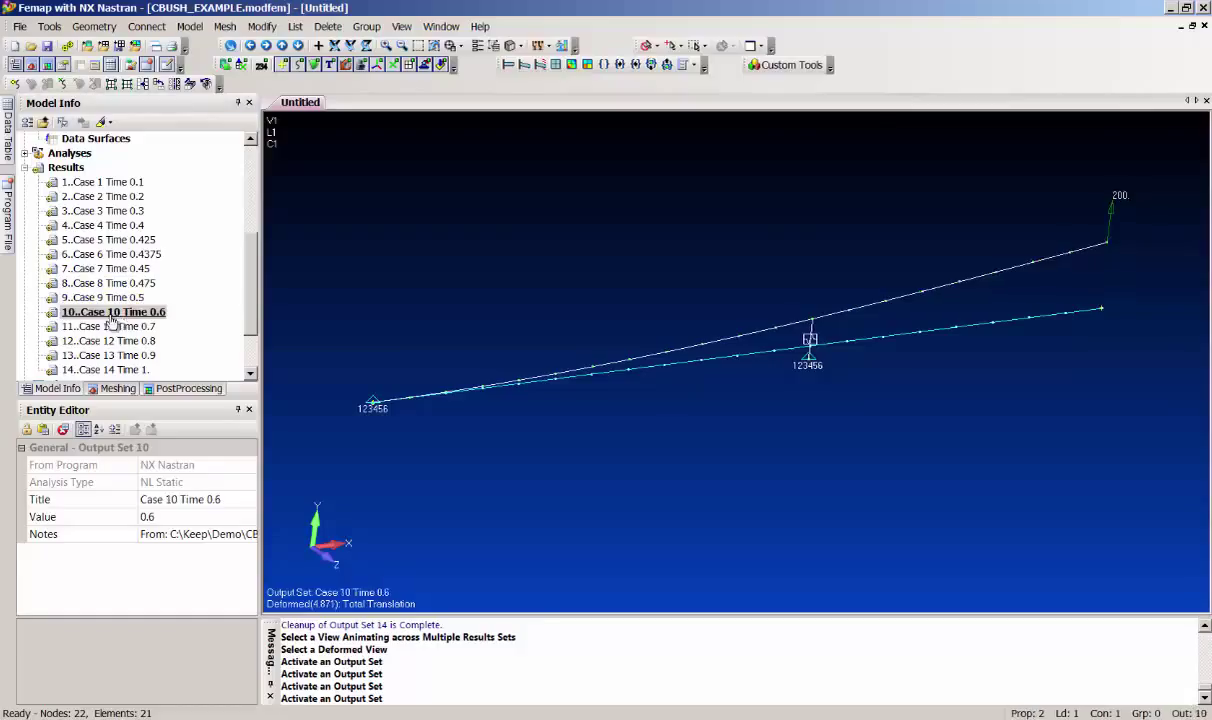
double_click(110, 327)
left_click(112, 341)
double_click(112, 341)
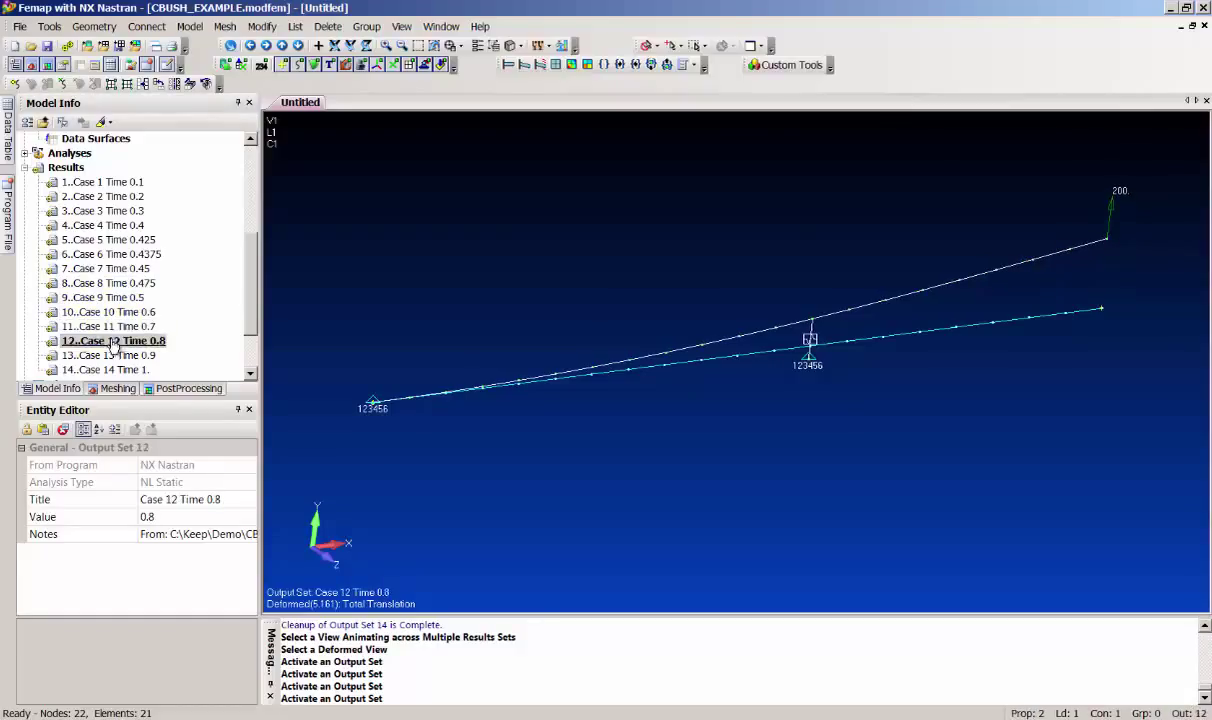
double_click(110, 356)
double_click(110, 370)
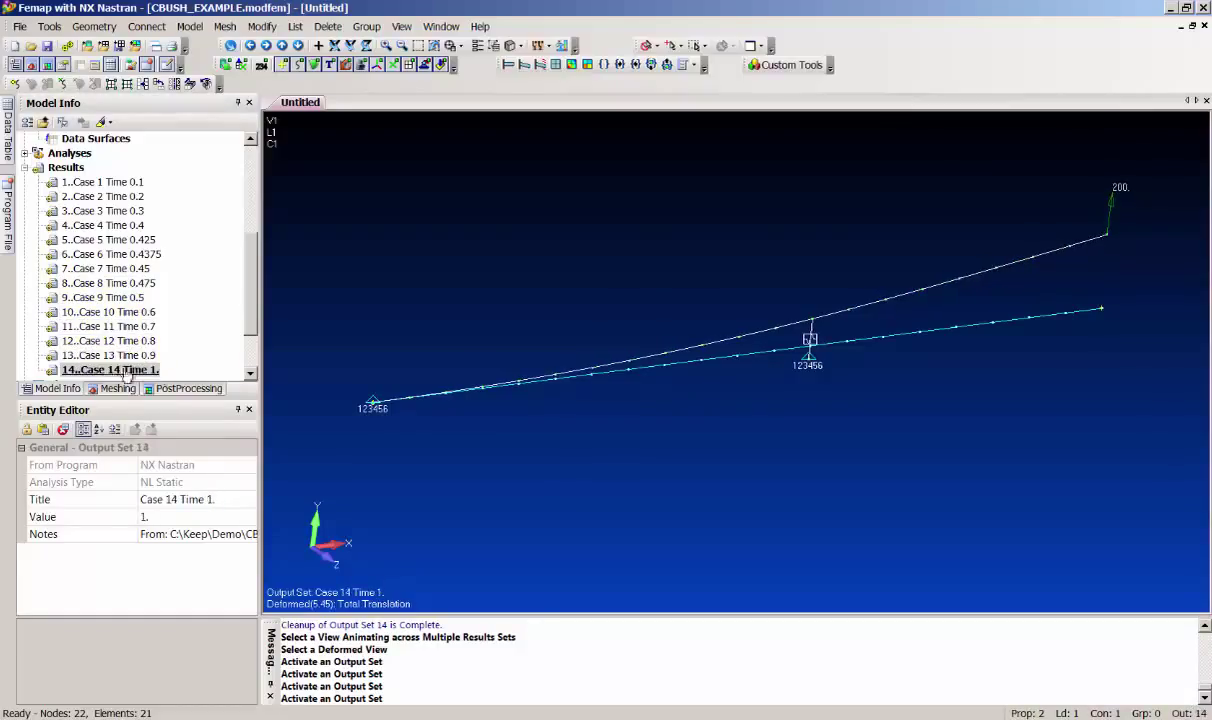